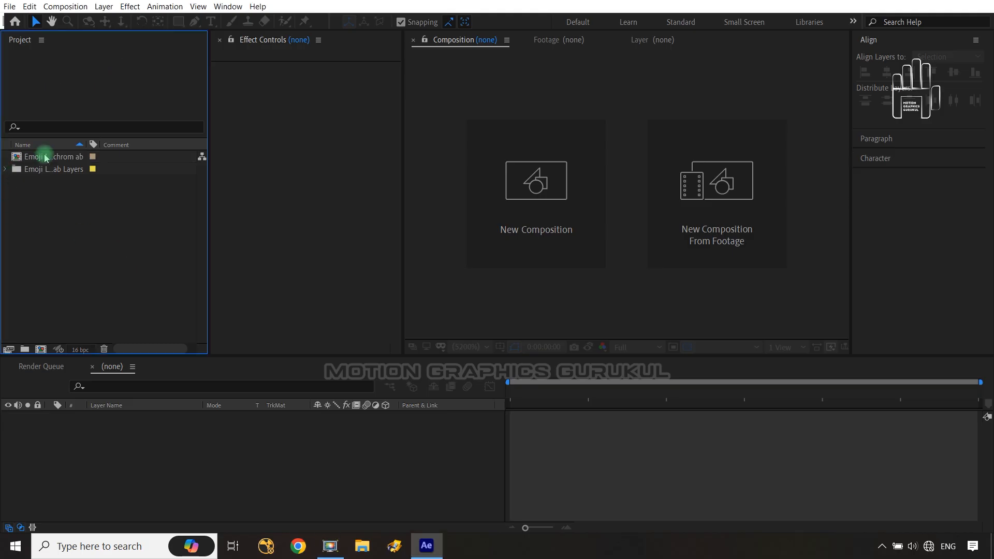
- Open the Emoji Logo chrom ab composition and set the Scale of Layer 3 to 40%
double_click(46, 157)
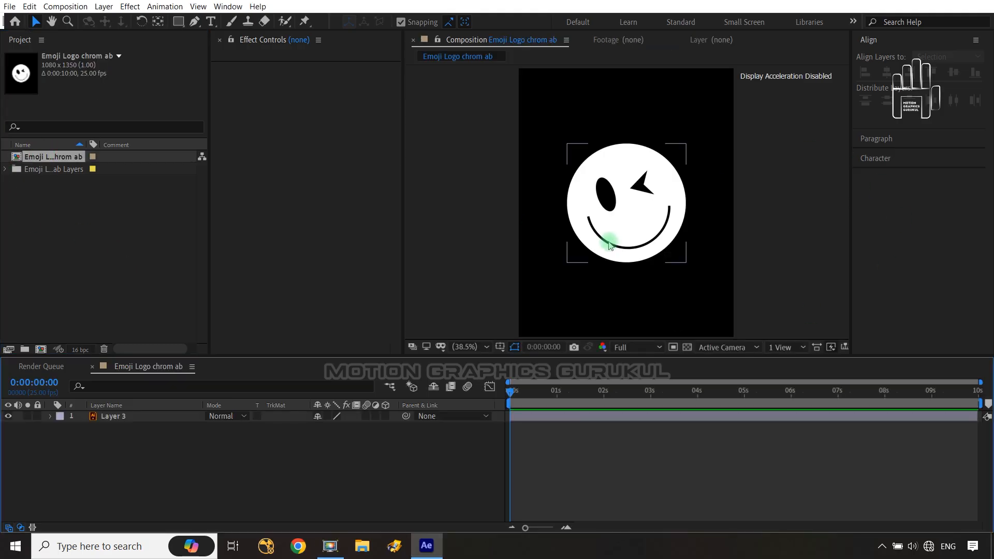
left_click(678, 233)
left_click(188, 416)
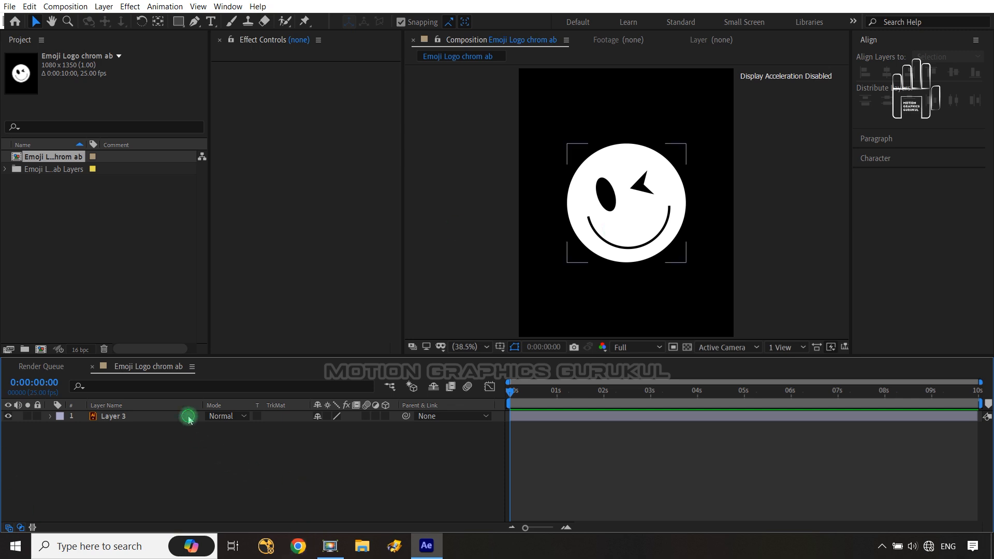
key("s")
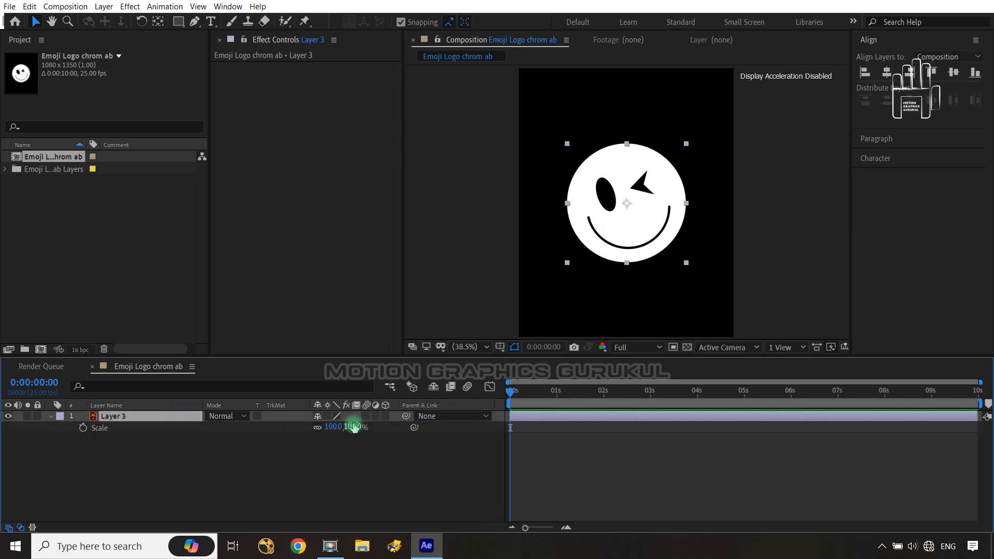
type("40")
left_click(395, 478)
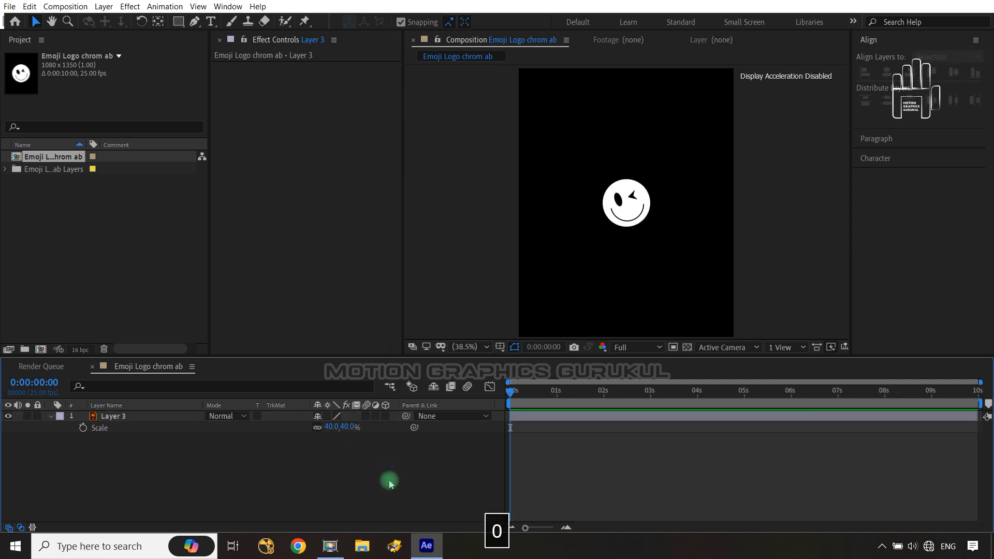
- Enlarge the emoji layer, trying a Scale of 50% before setting it to 55%
left_click(347, 428)
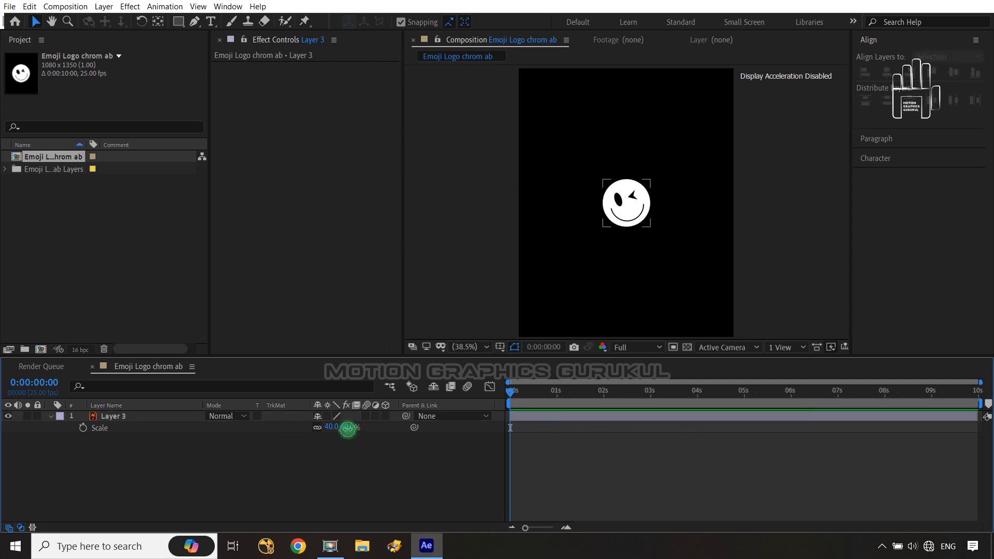
type("50")
left_click(388, 458)
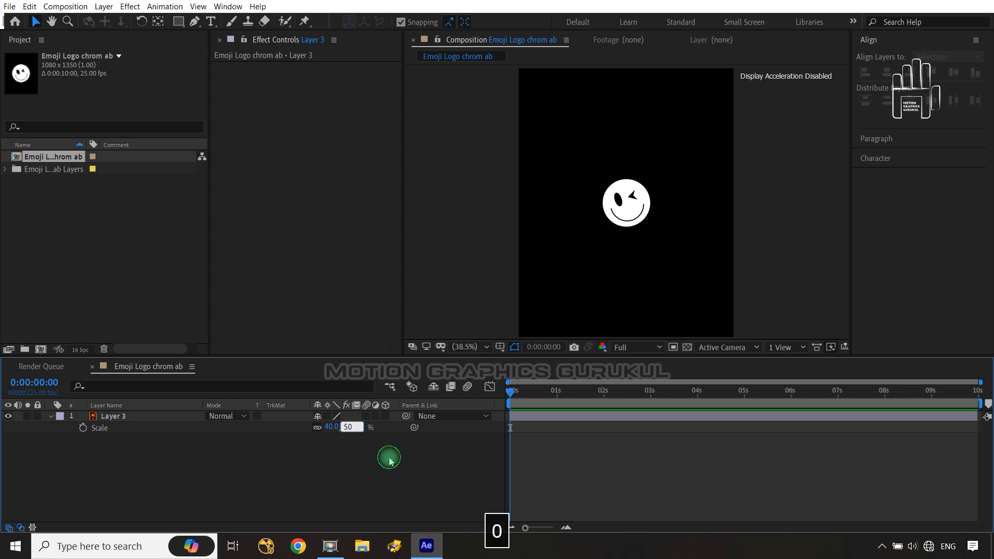
left_click(348, 427)
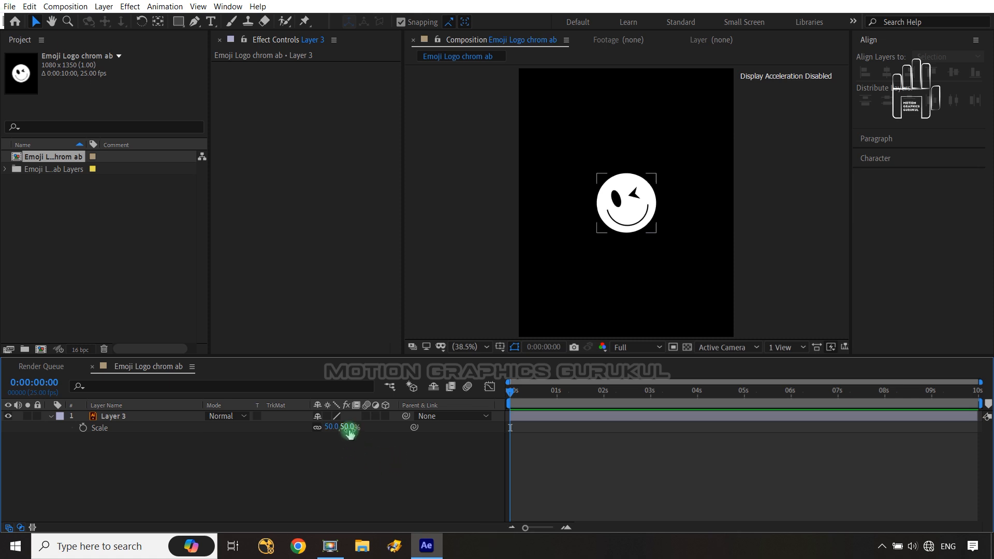
type("55")
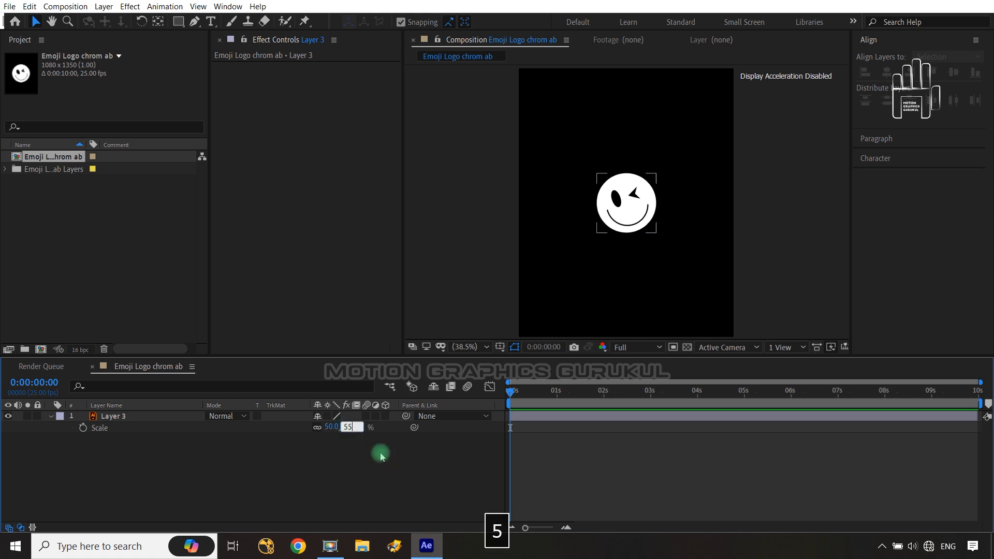
left_click(411, 462)
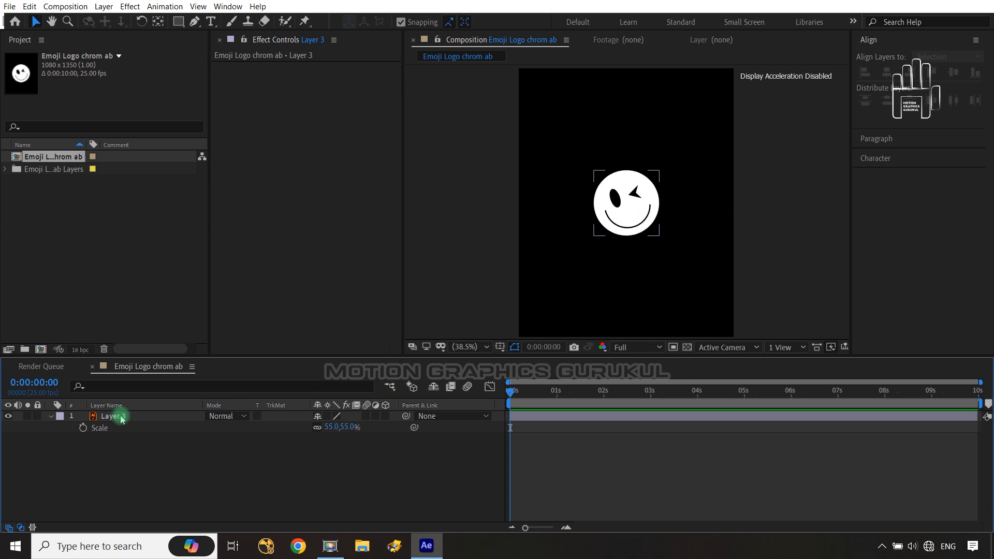
- Collapse the properties of Layer 3 and duplicate the layer twice
left_click(51, 417)
left_click(122, 418)
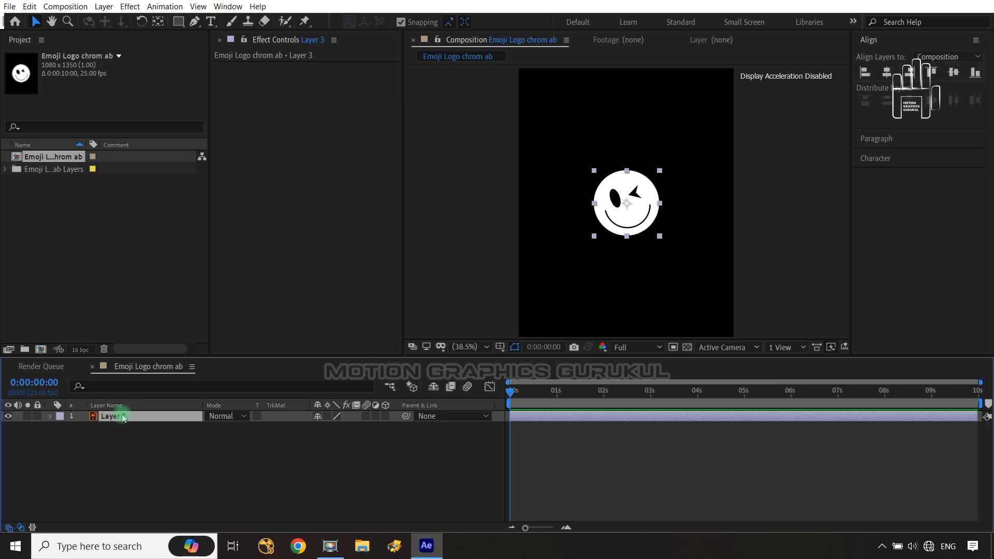
key("ctrl+d")
key("ctrl+d")
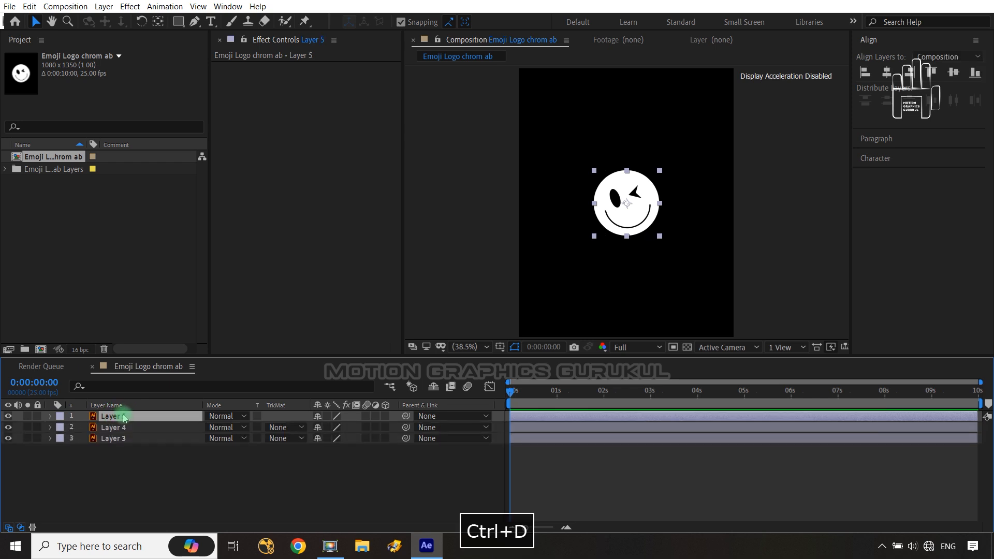
- Rename the lowest emoji layer in the stack RED and the middle one GREEN
left_click(125, 440)
key("Return")
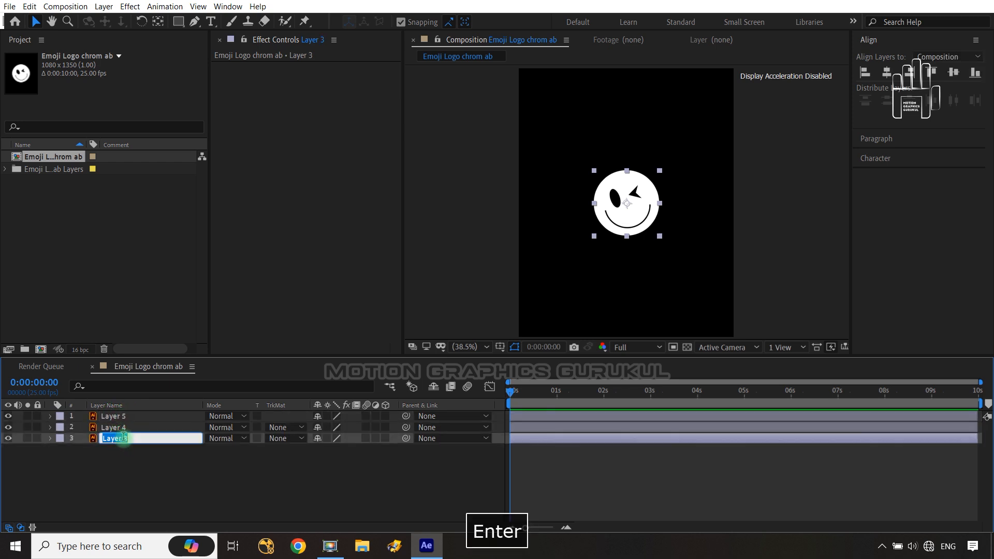
type("RED")
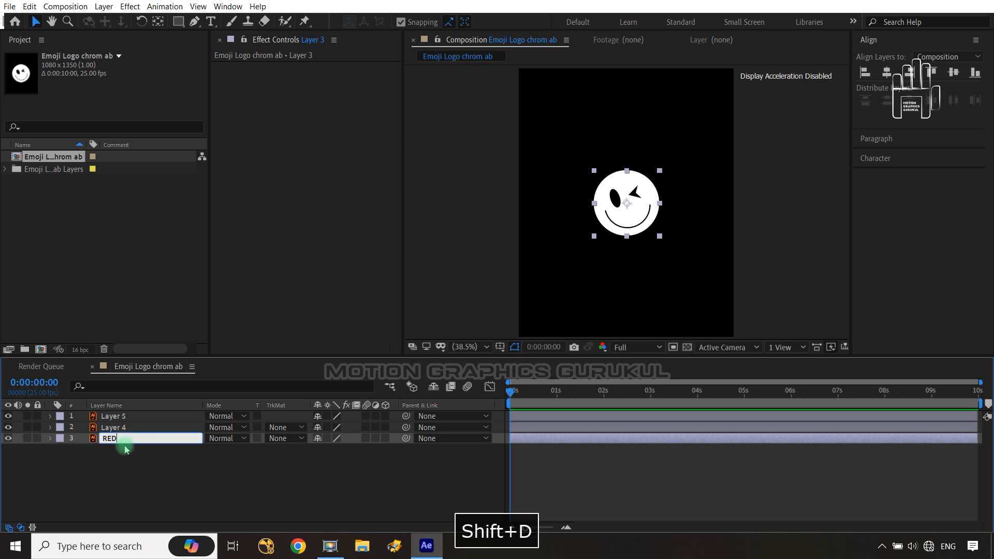
left_click(129, 455)
left_click(124, 428)
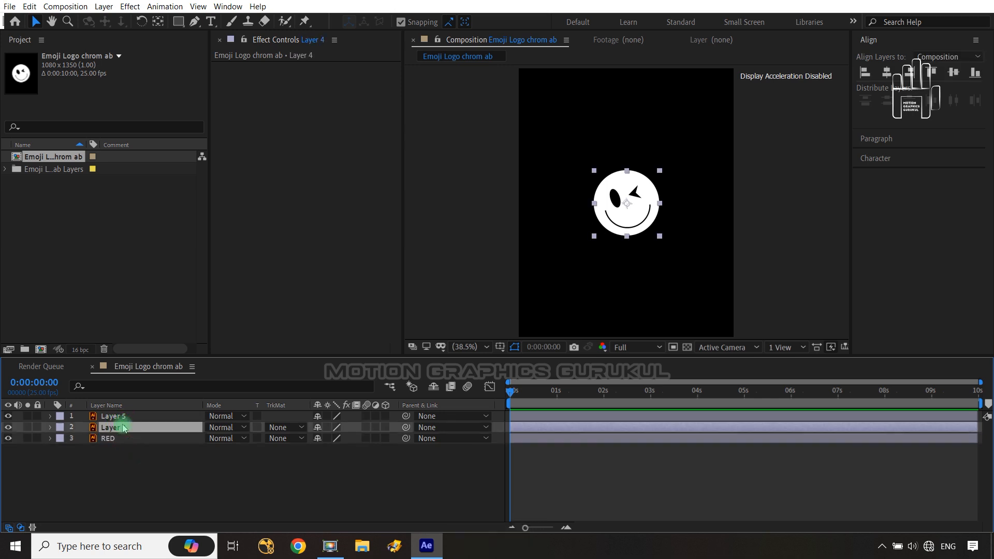
key("Return")
type("GREEN")
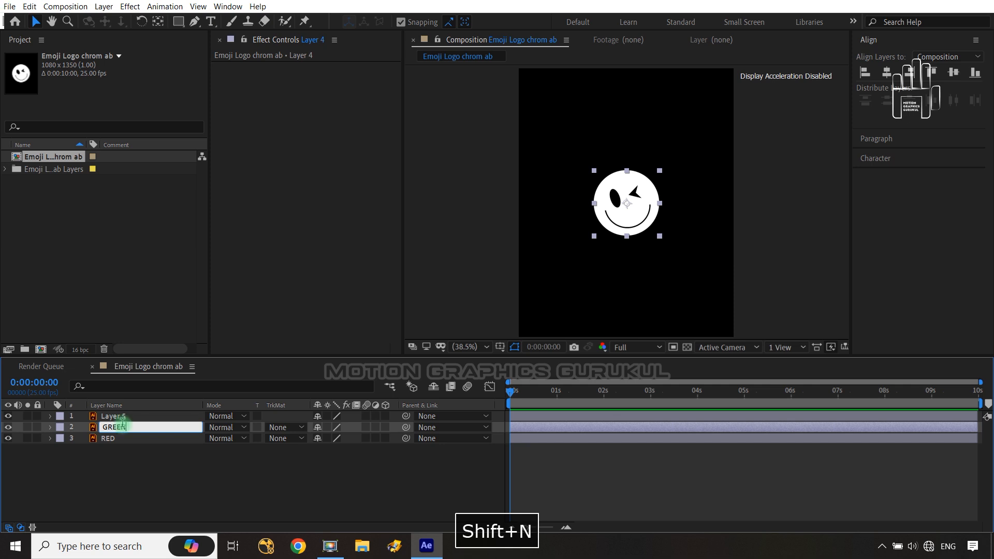
- Rename the uppermost emoji layer BLUE and move it below the RED layer in the stack
left_click(122, 416)
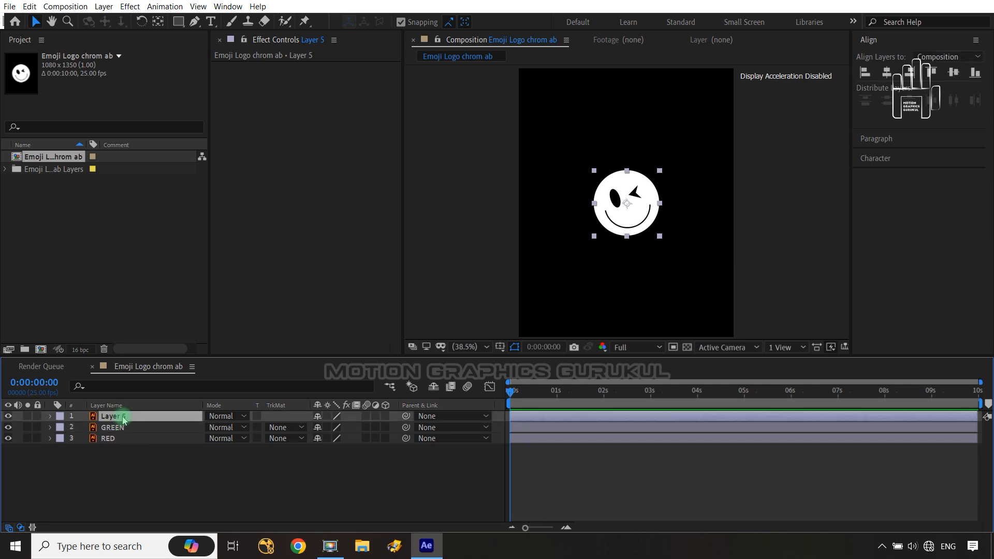
key("Return")
type("BLUE")
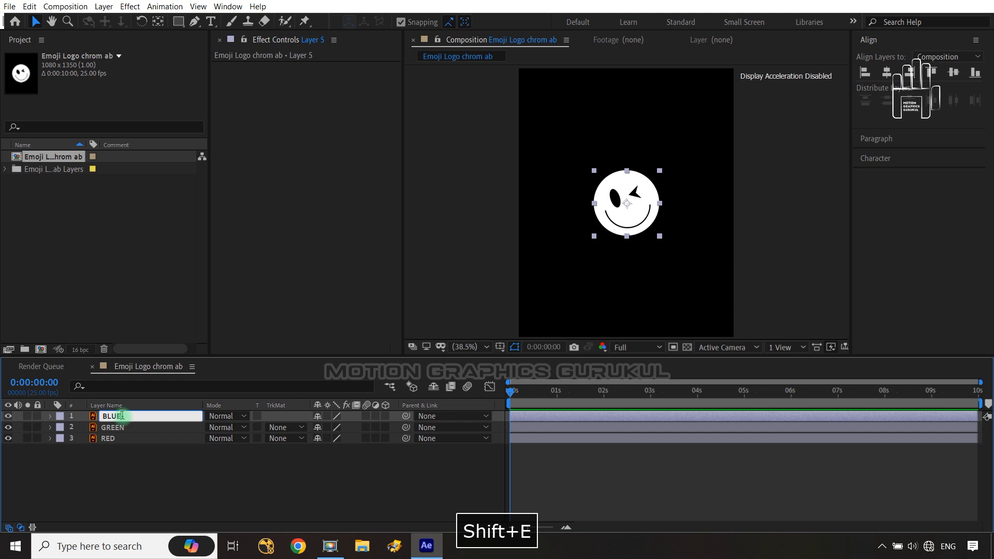
left_click(184, 464)
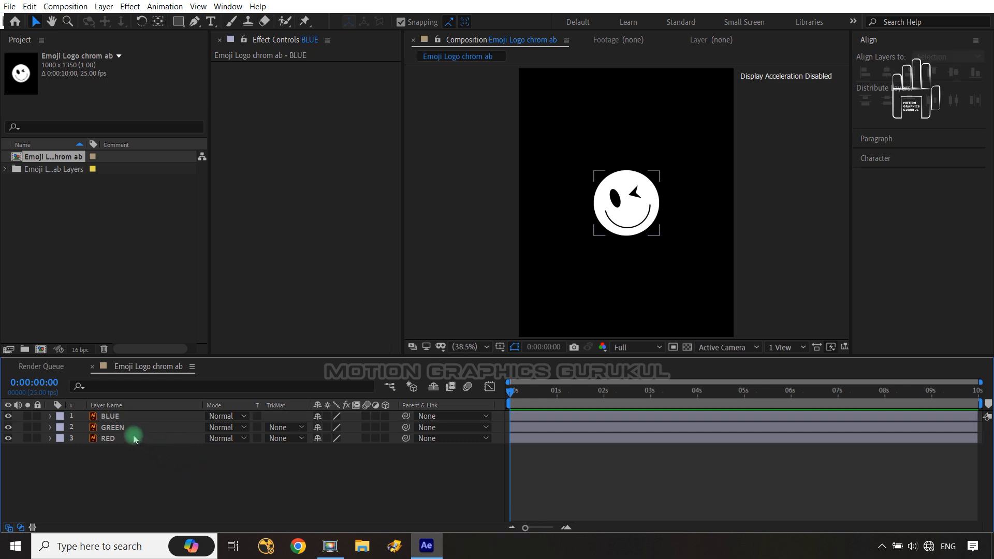
left_click_drag(138, 416, 146, 452)
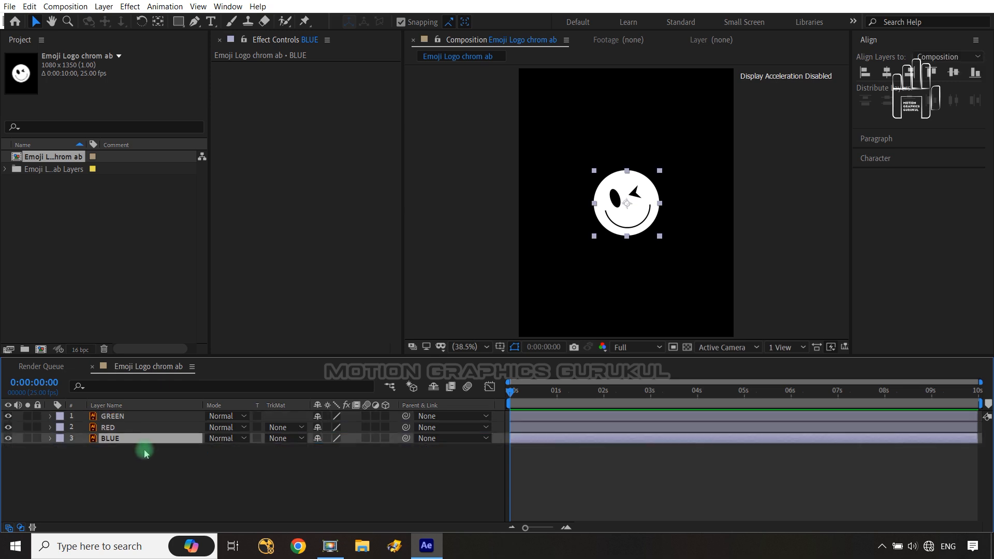
left_click(153, 456)
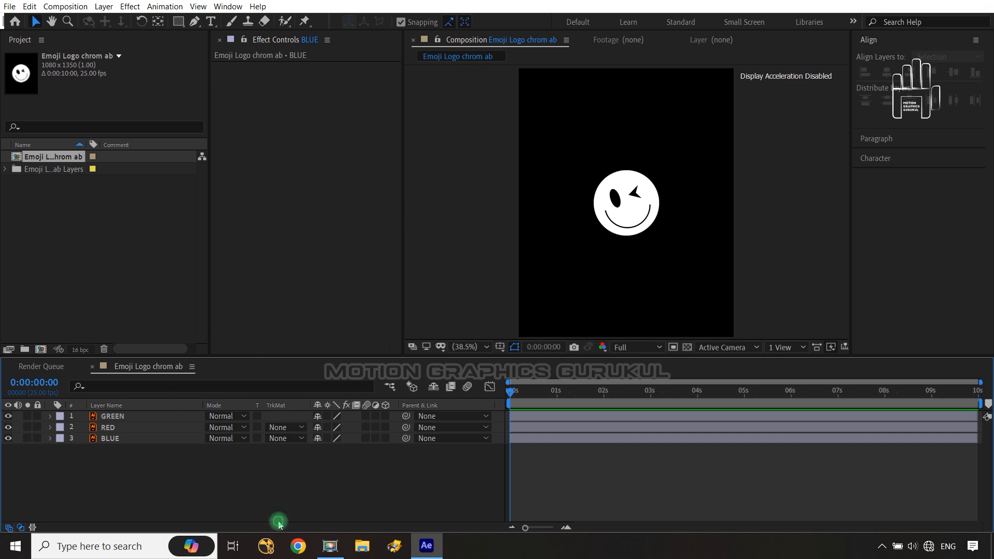
- Apply the Shift Channels effect to the BLUE layer, setting Take Red From and Take Green From to Full Off
left_click(148, 438)
left_click(137, 440)
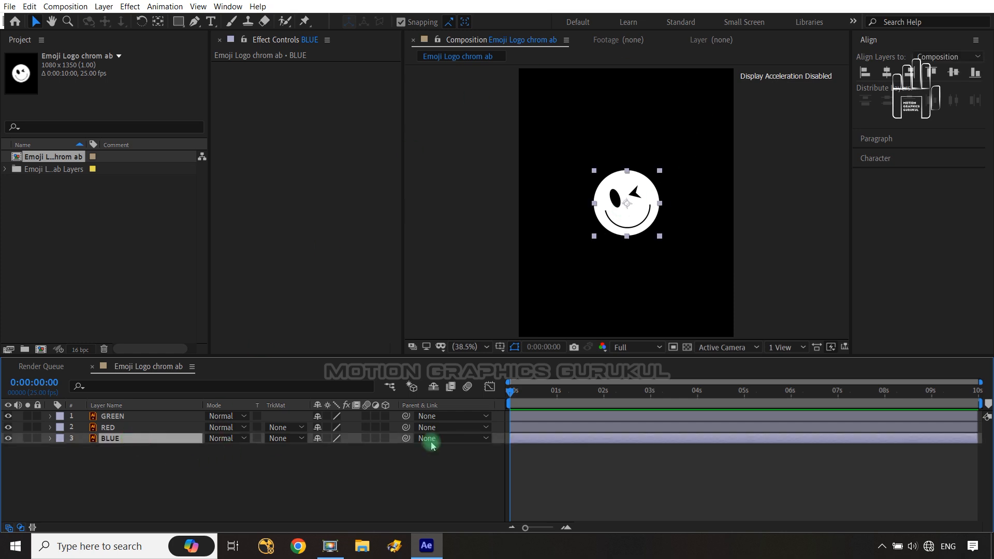
left_click(136, 8)
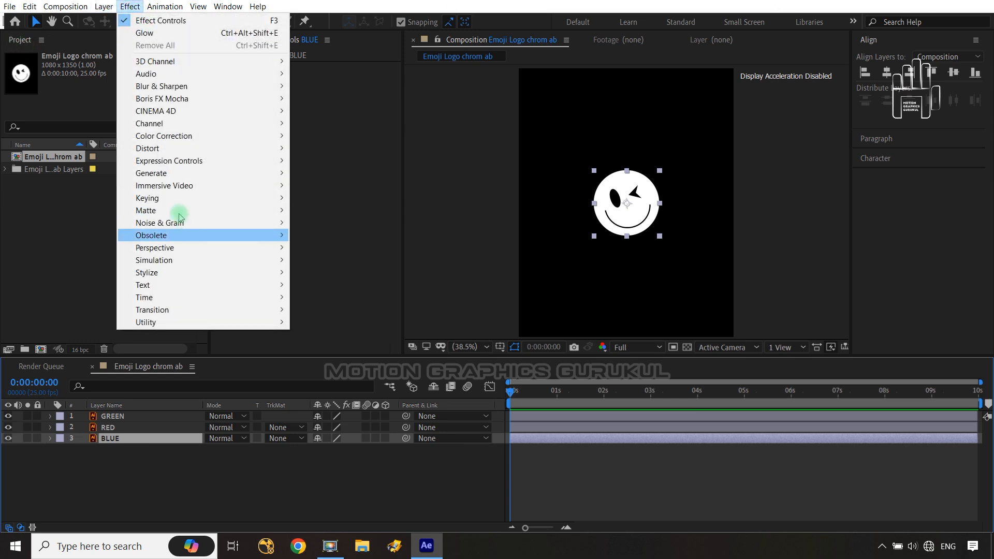
mouse_move(189, 125)
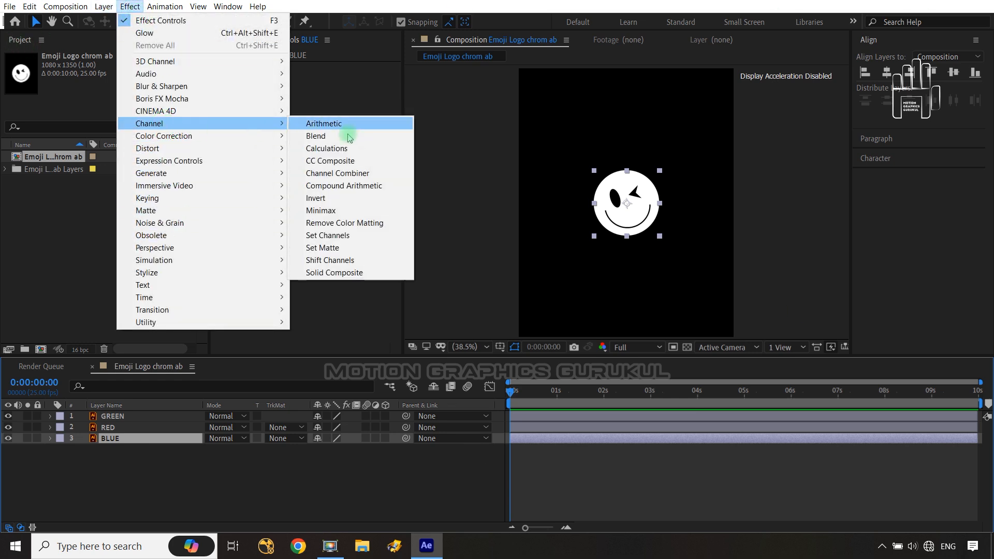
left_click(359, 262)
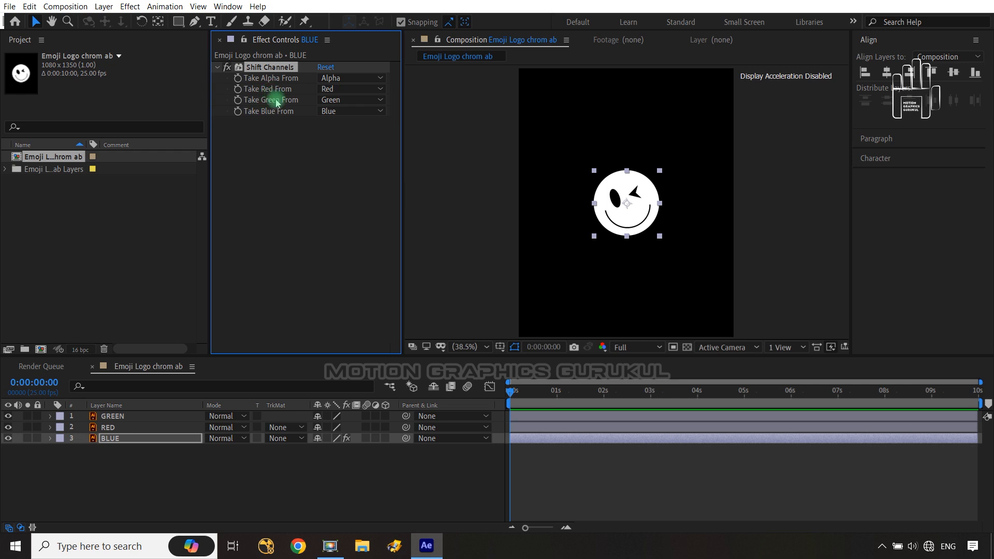
left_click(361, 88)
left_click(355, 214)
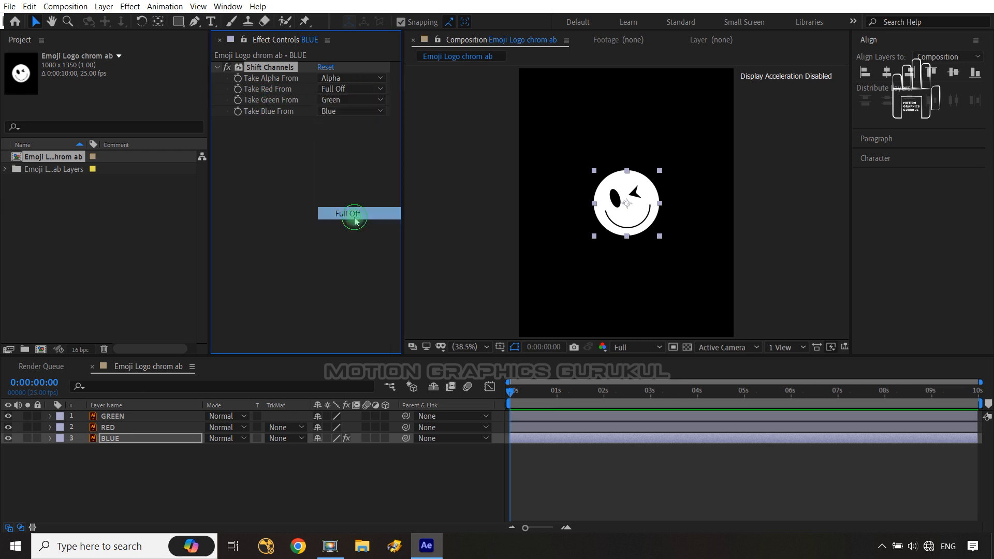
left_click(355, 100)
left_click(357, 224)
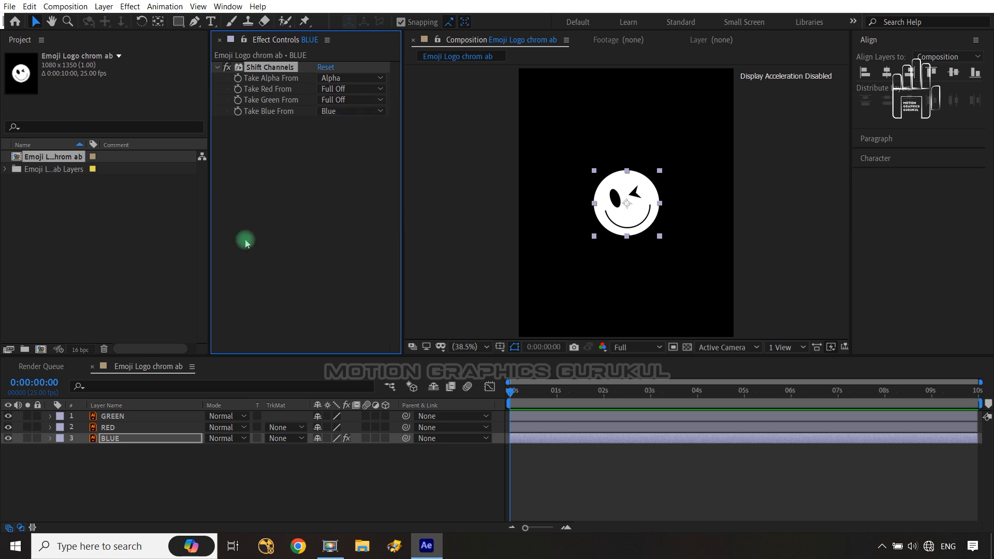
- Hide the GREEN and RED layers to check BLUE alone, and switch visibility from BLUE to RED
left_click(7, 426)
left_click(8, 417)
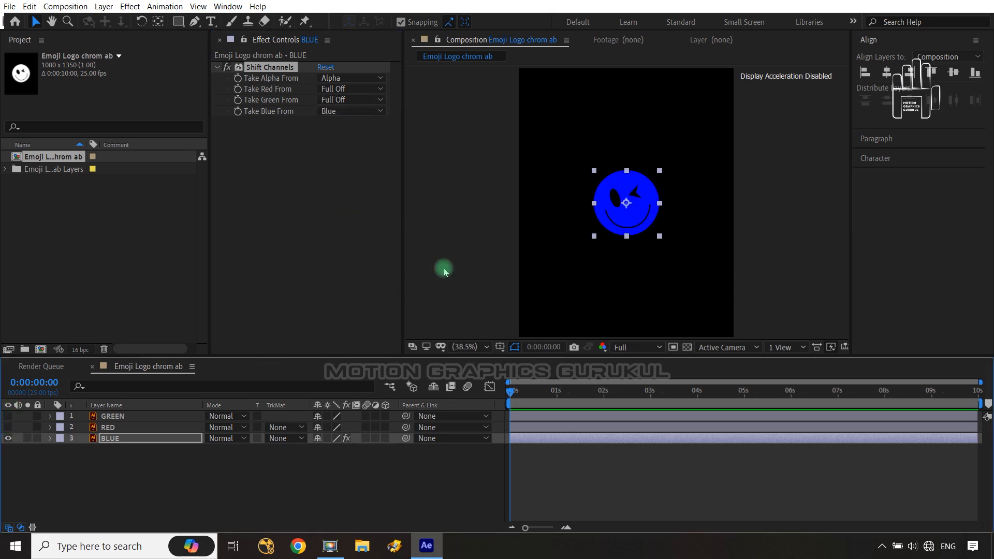
left_click(330, 467)
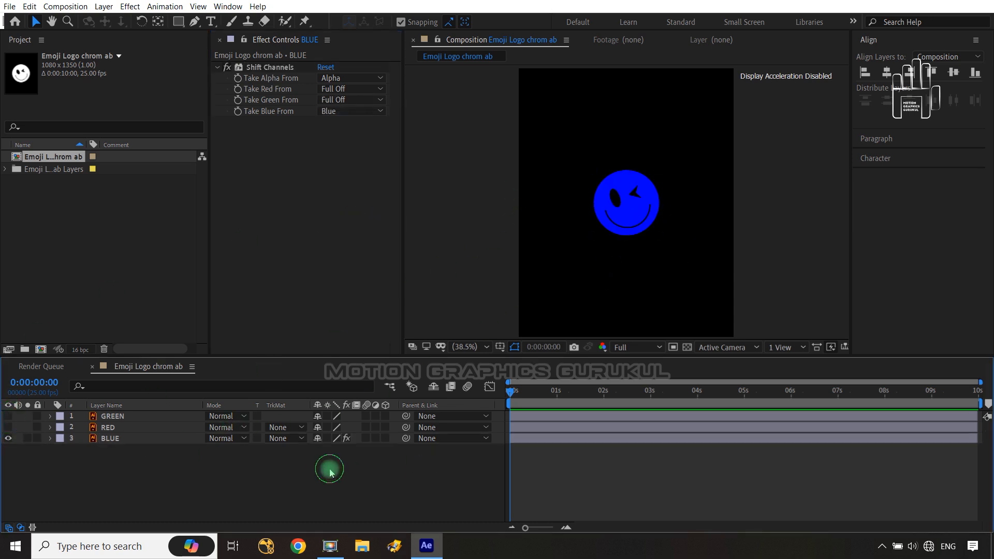
left_click(7, 438)
left_click(8, 427)
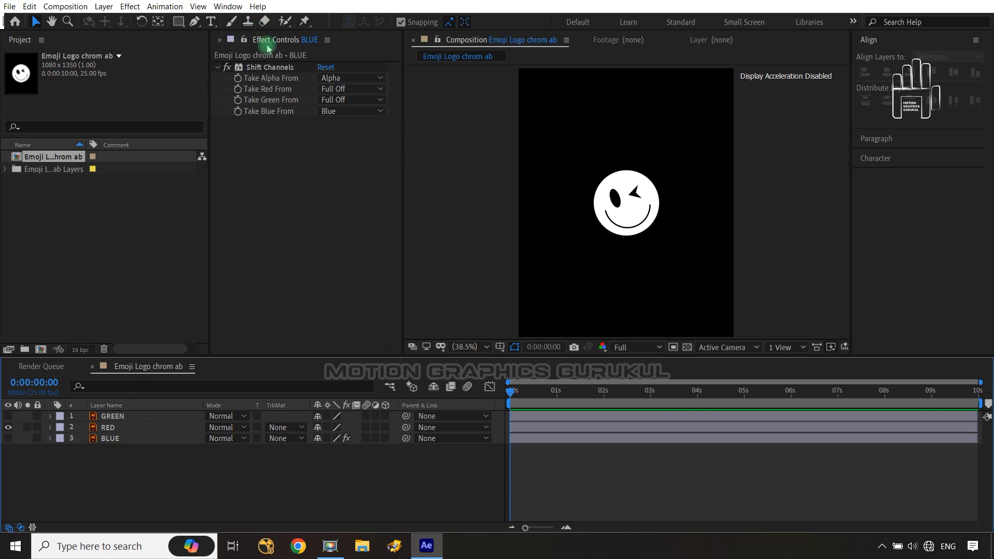
- Copy the Shift Channels effect from the BLUE layer onto the RED and GREEN layers
left_click(266, 68)
key("ctrl+c")
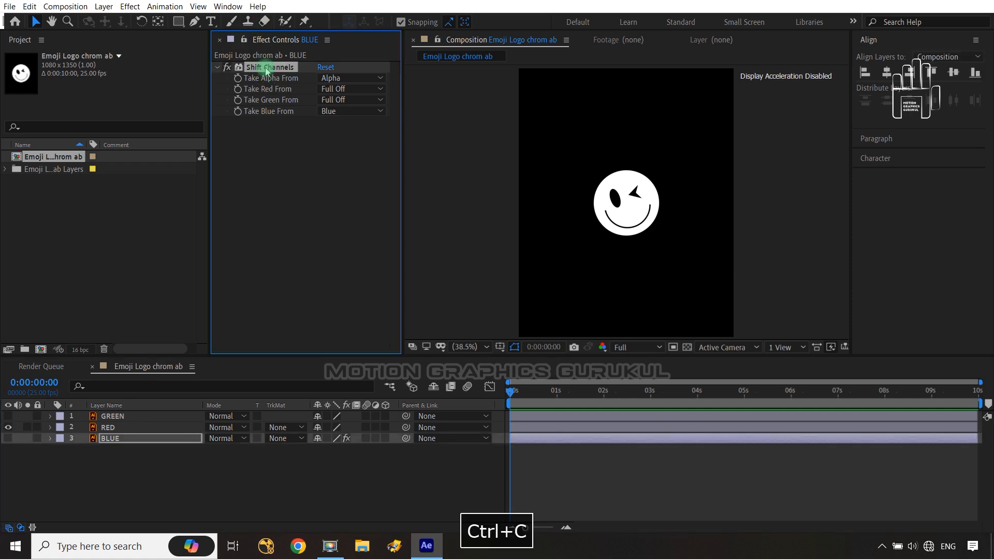
left_click(141, 429)
left_click(139, 419, "ctrl")
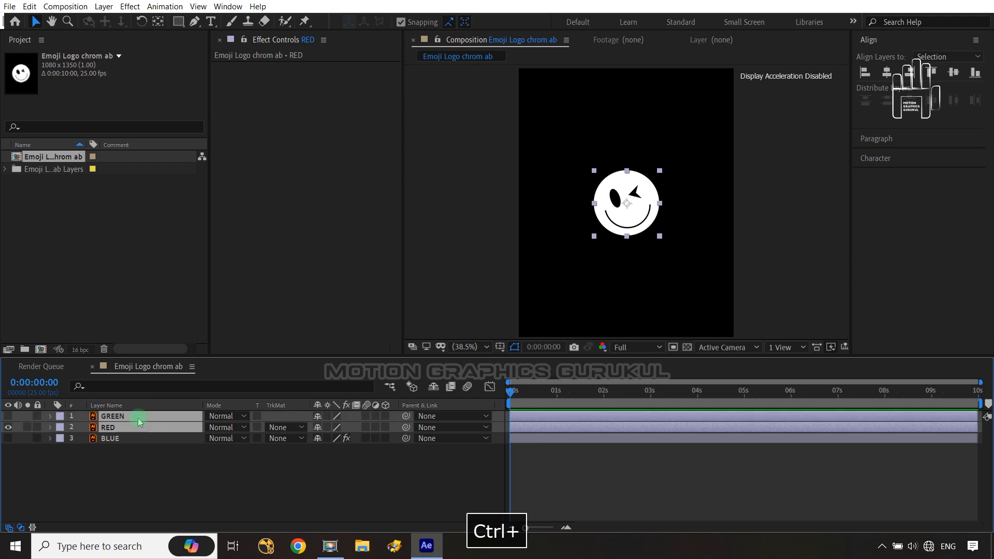
key("ctrl+v")
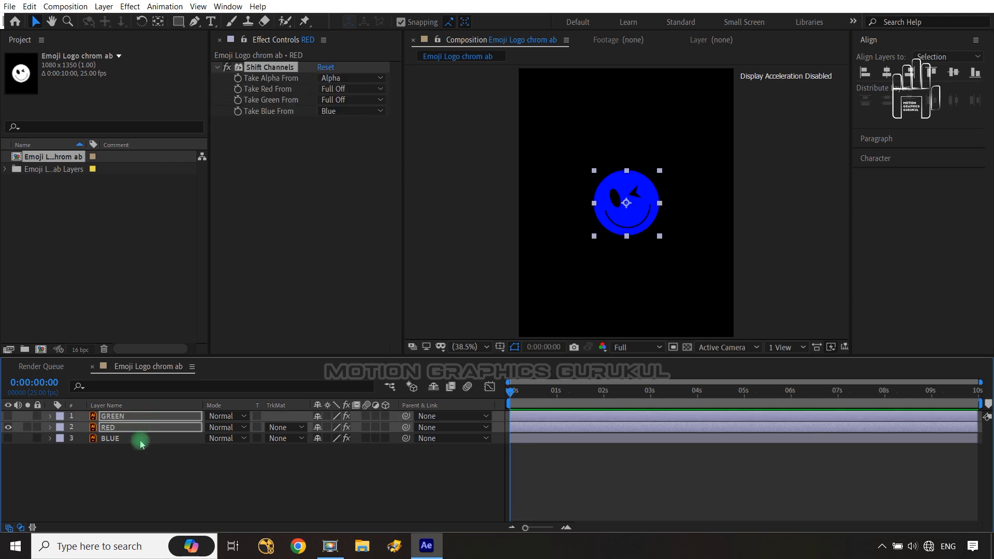
left_click(146, 484)
- In the RED layer's Shift Channels effect, set Take Red From to Red and Take Blue From to Full Off
left_click(114, 429)
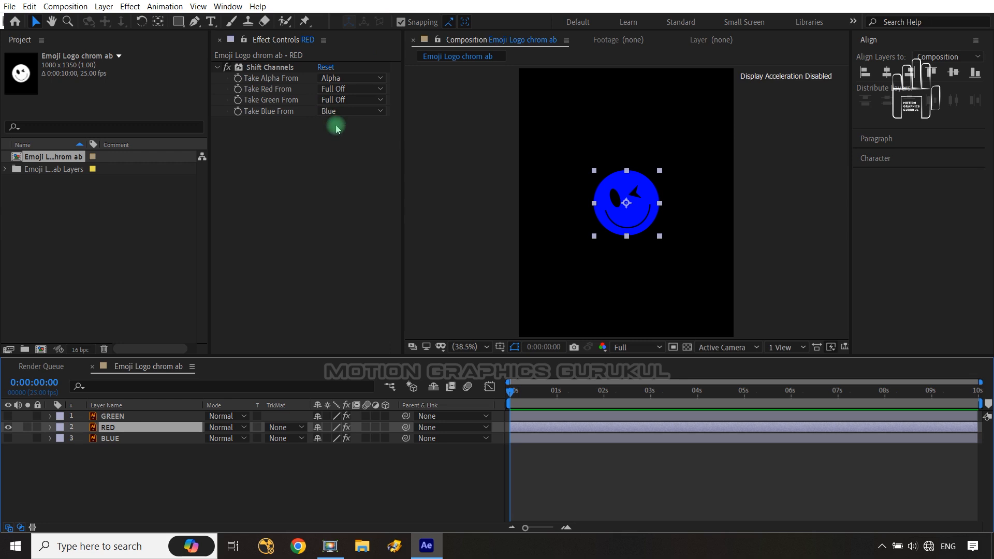
left_click(358, 89)
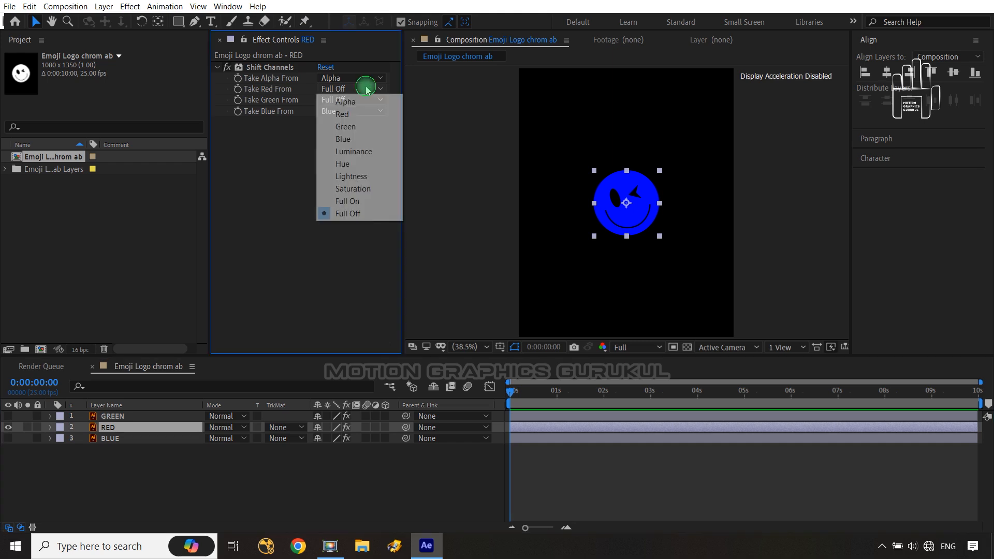
left_click(343, 114)
left_click(342, 111)
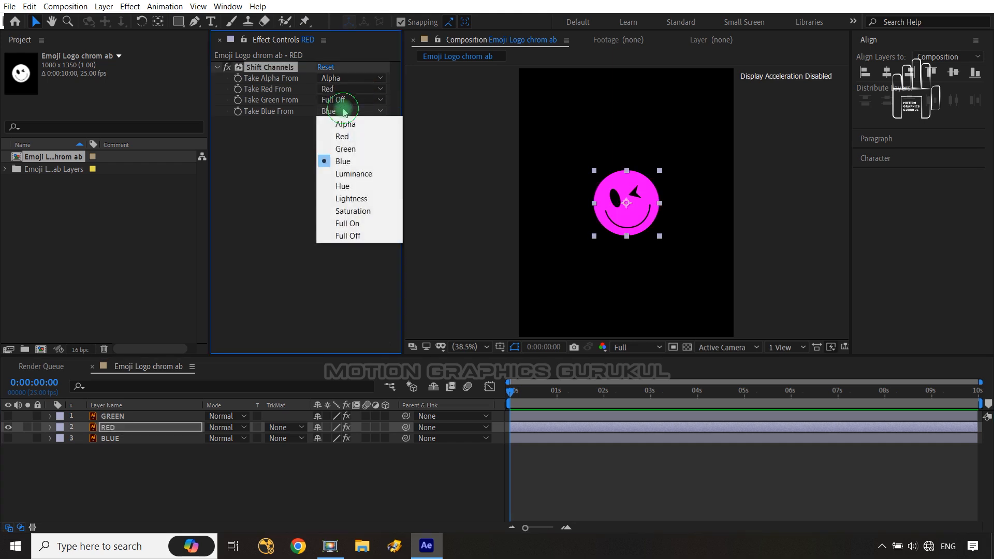
left_click(338, 236)
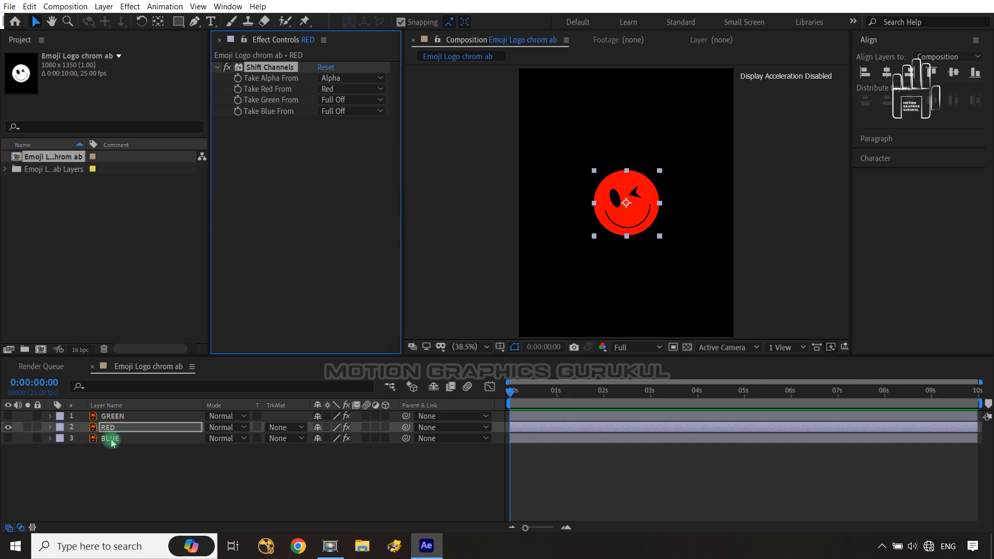
- Show GREEN instead of RED, and set its Shift Channels to Take Green From Green and Take Blue From Full Off
left_click(8, 427)
left_click(8, 416)
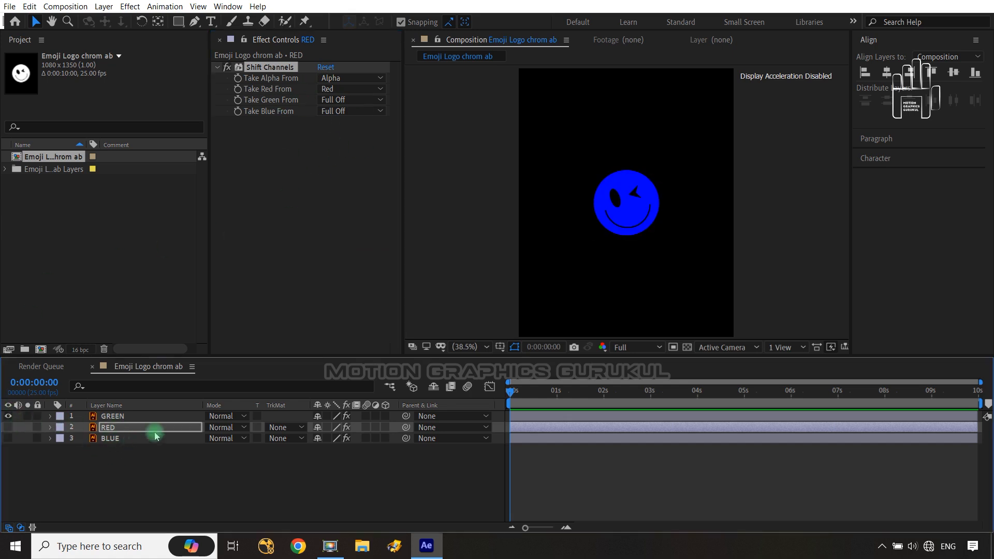
left_click(155, 417)
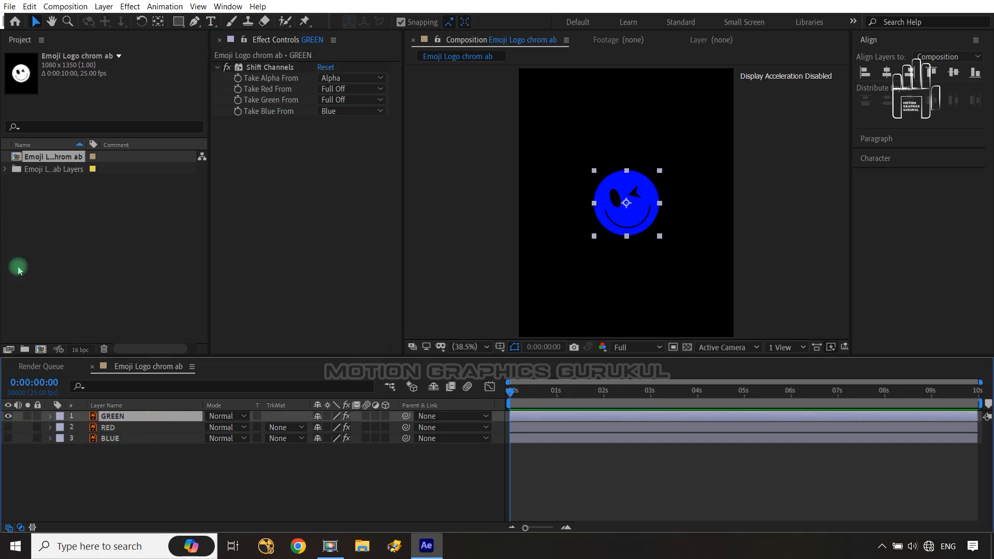
left_click(346, 113)
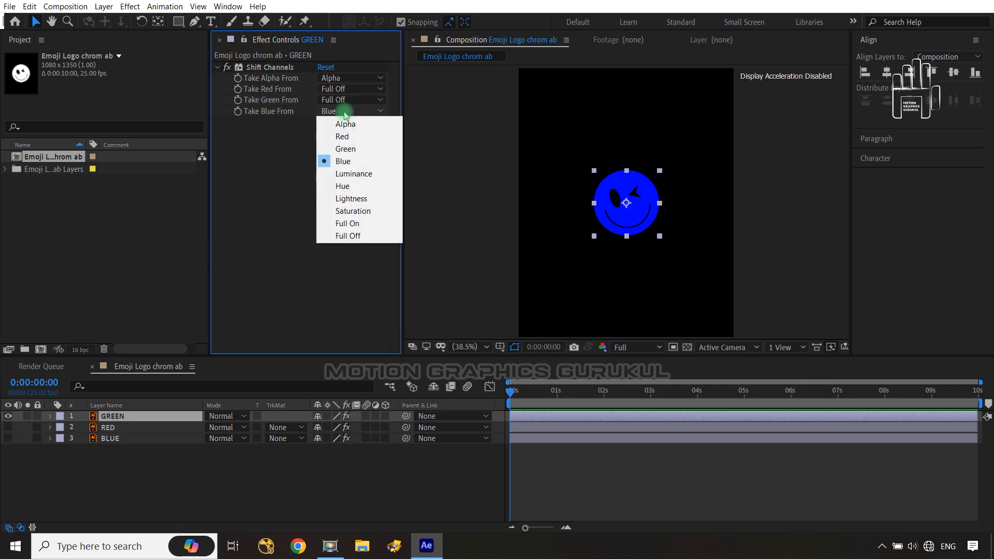
left_click(350, 235)
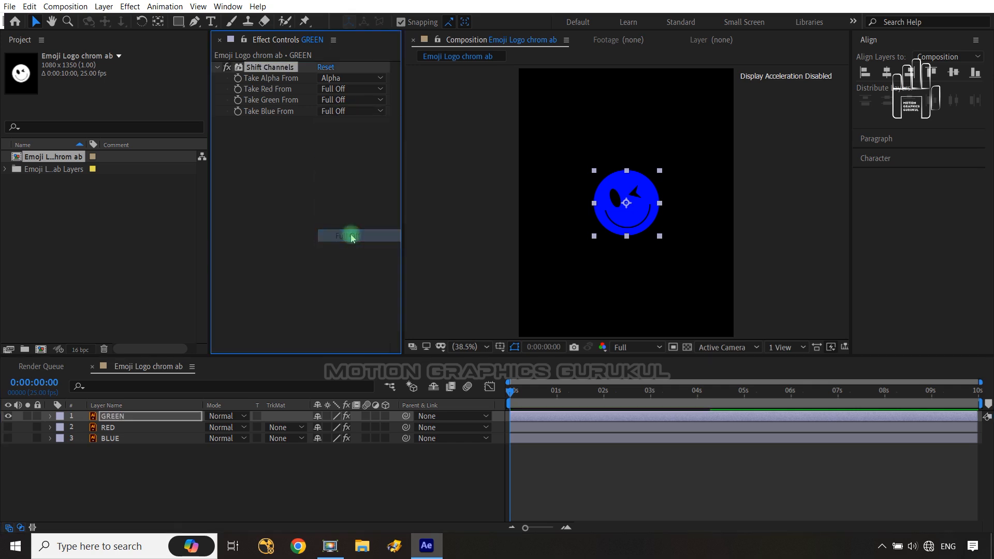
left_click(349, 105)
left_click(350, 134)
left_click(355, 90)
left_click(273, 164)
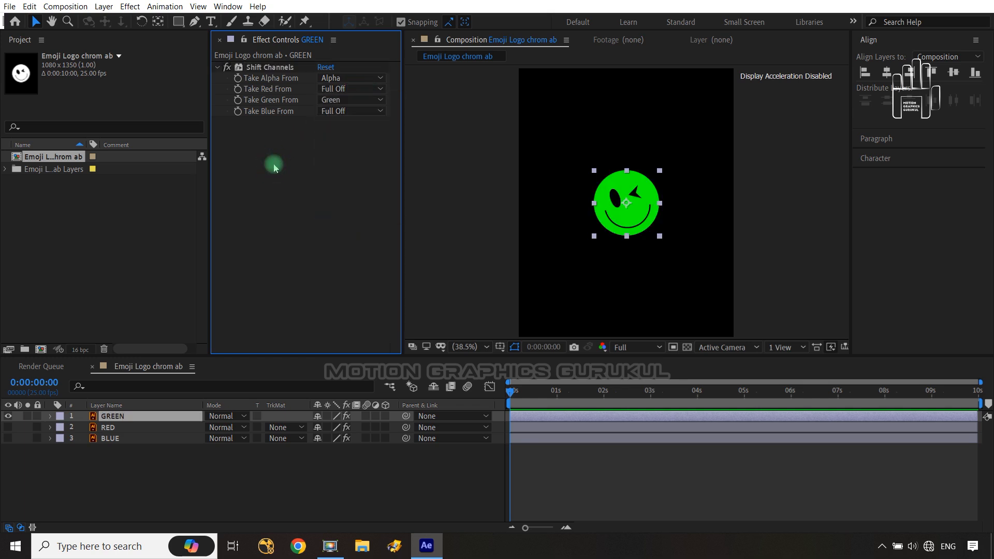
- Make the RED and BLUE layers visible again and set the blending mode of GREEN and RED to Add
left_click_drag(9, 425, 8, 438)
left_click(86, 475)
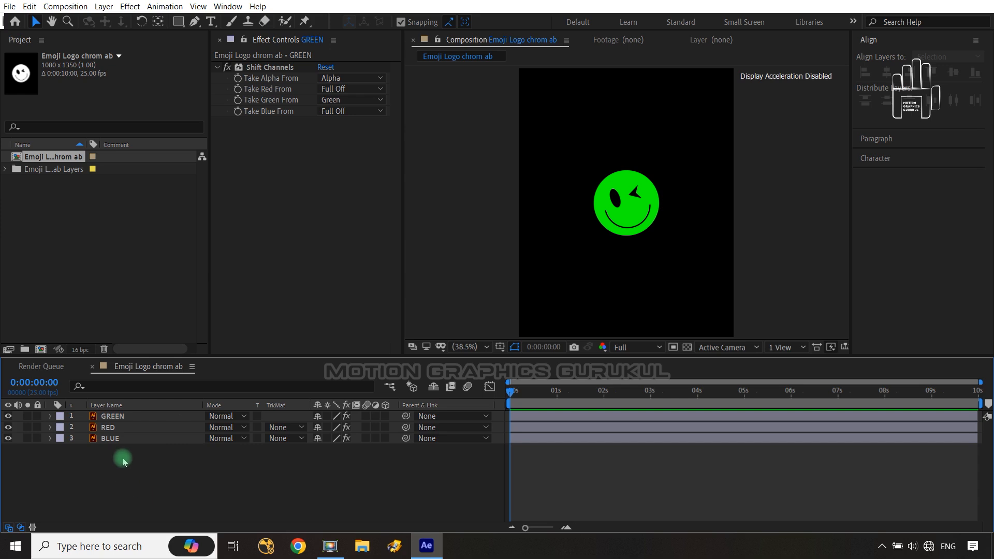
left_click(132, 415)
left_click(131, 429, "ctrl")
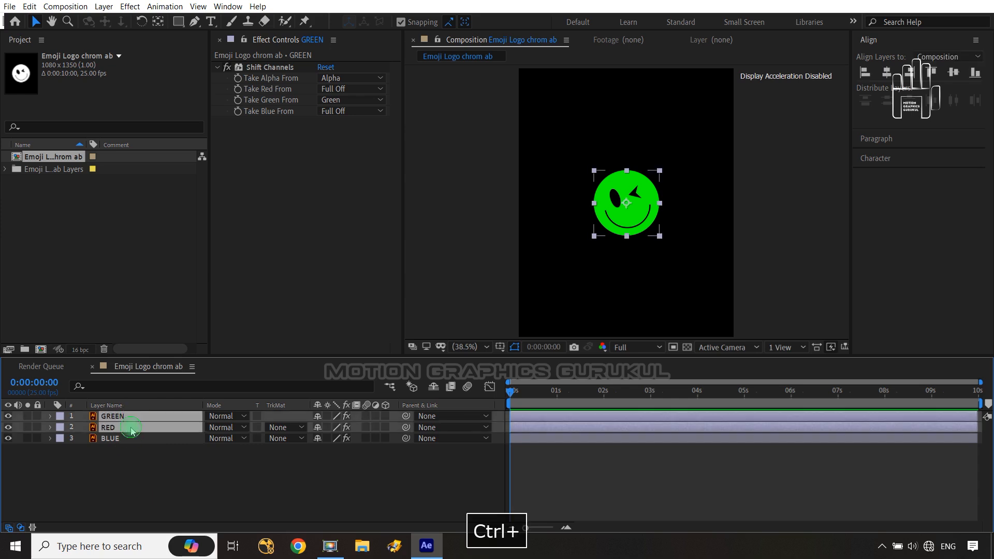
left_click(222, 415)
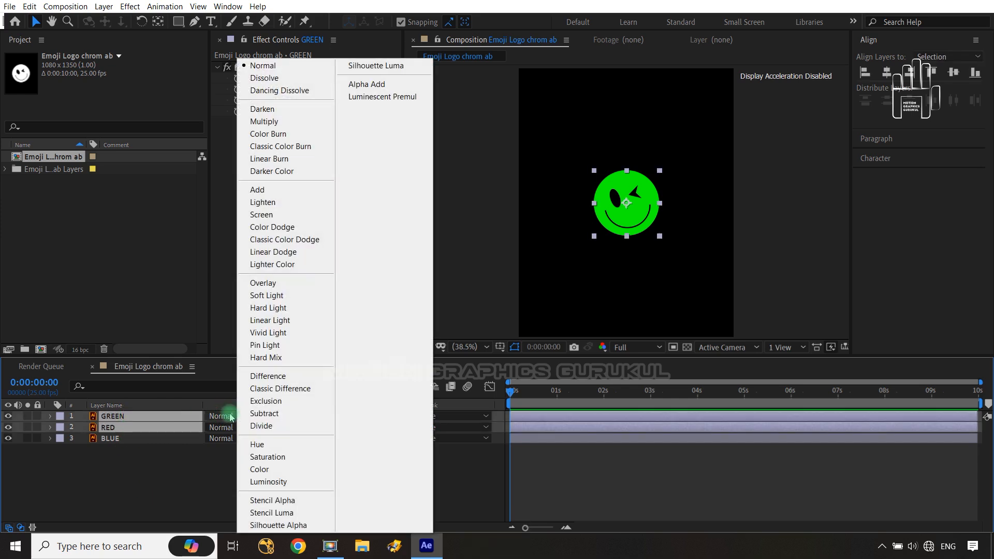
left_click(265, 191)
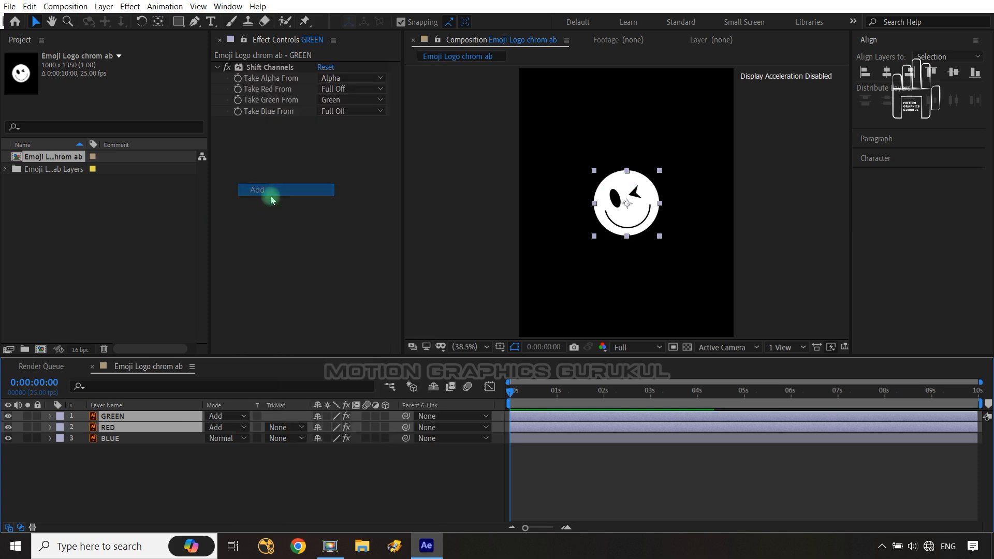
left_click(286, 500)
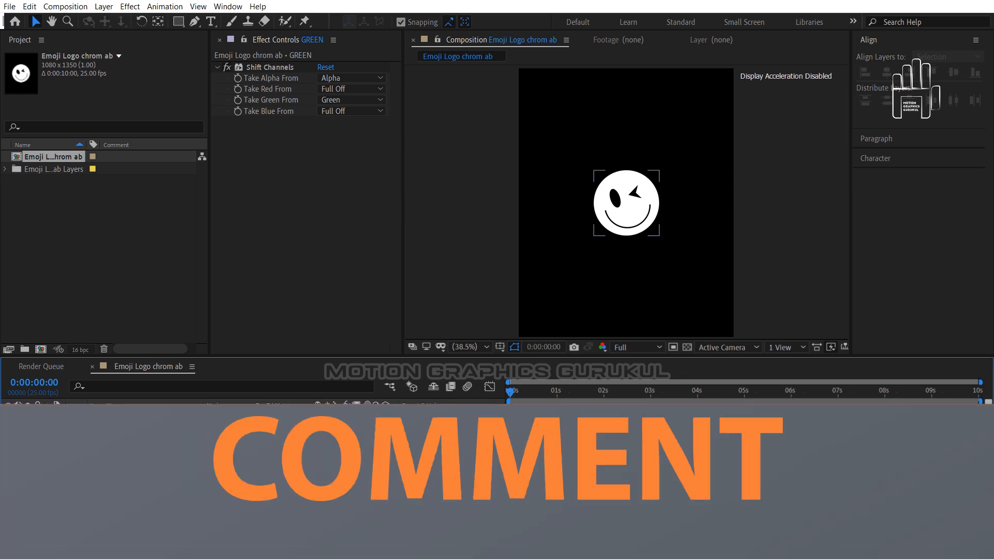
- Nudge the RED layer slightly right and down to position 546, 678 to offset its colour fringe
left_click(116, 416)
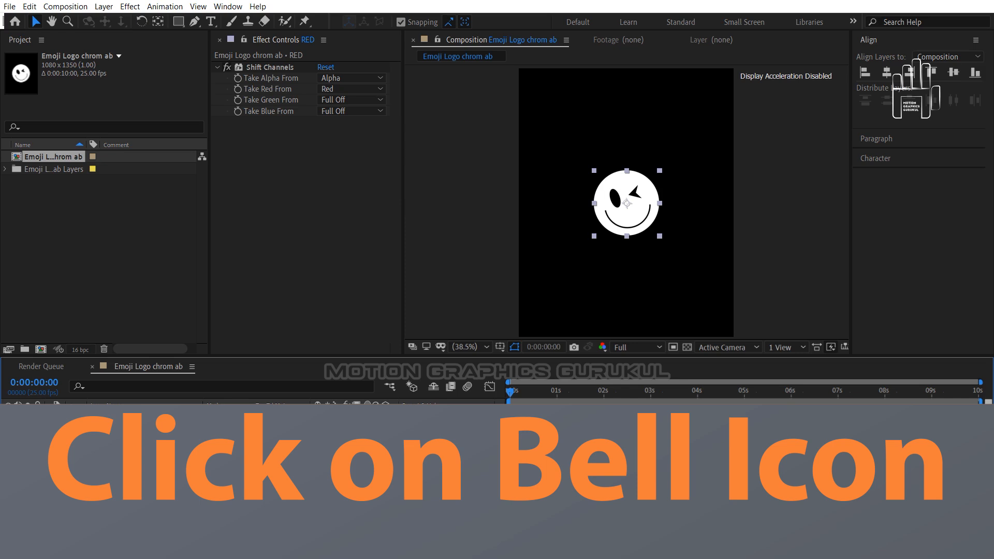
key("Right")
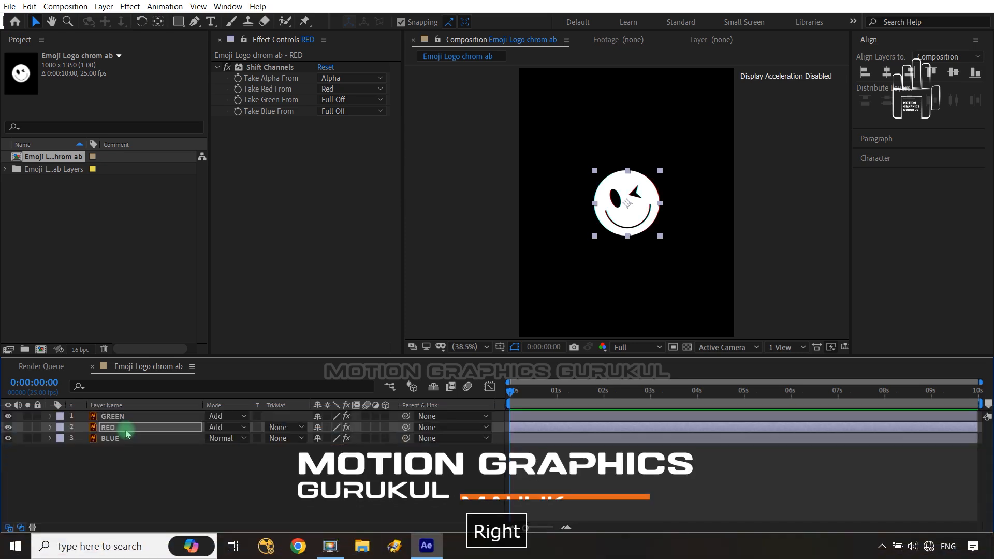
key("Right")
key("Right")
key("Right")
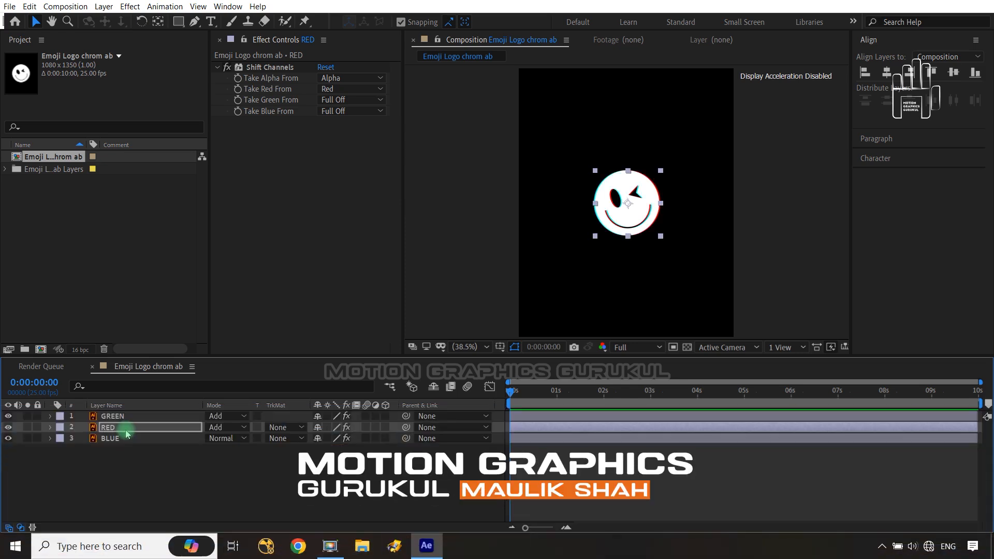
key("Down")
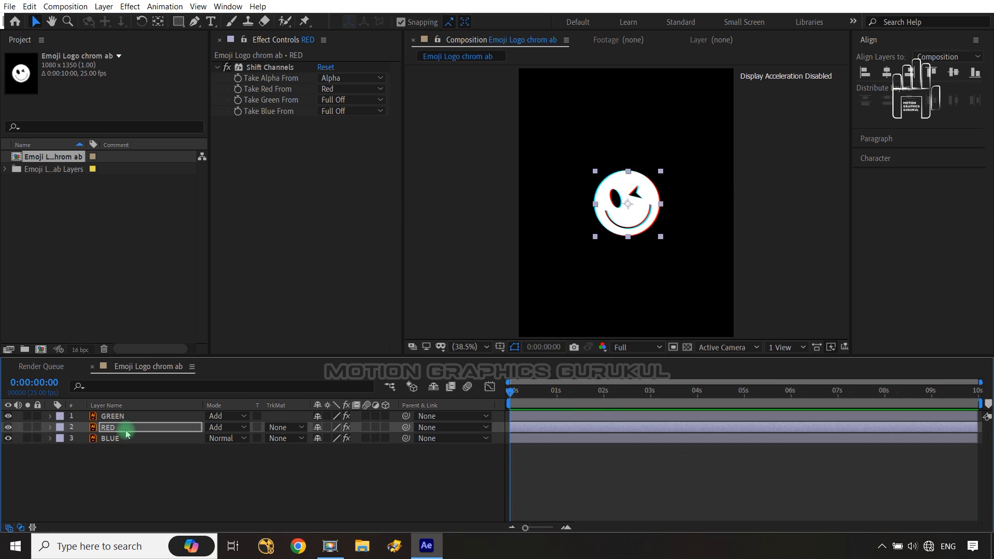
left_click(155, 489)
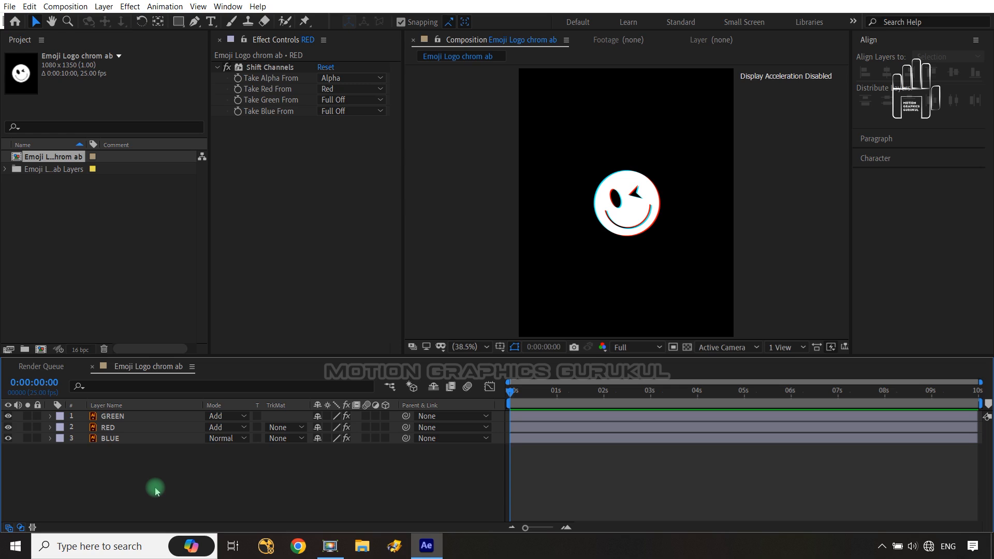
- Nudge the GREEN layer slightly up and left to position 537, 669, and inspect the colour fringes at 100% zoom
left_click(127, 417)
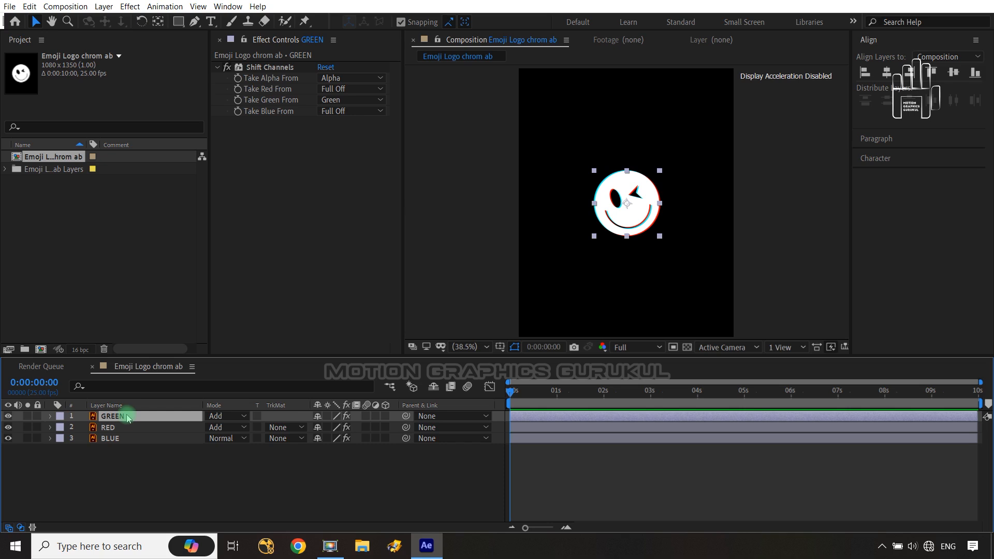
key("Up")
key("Up")
key("Up")
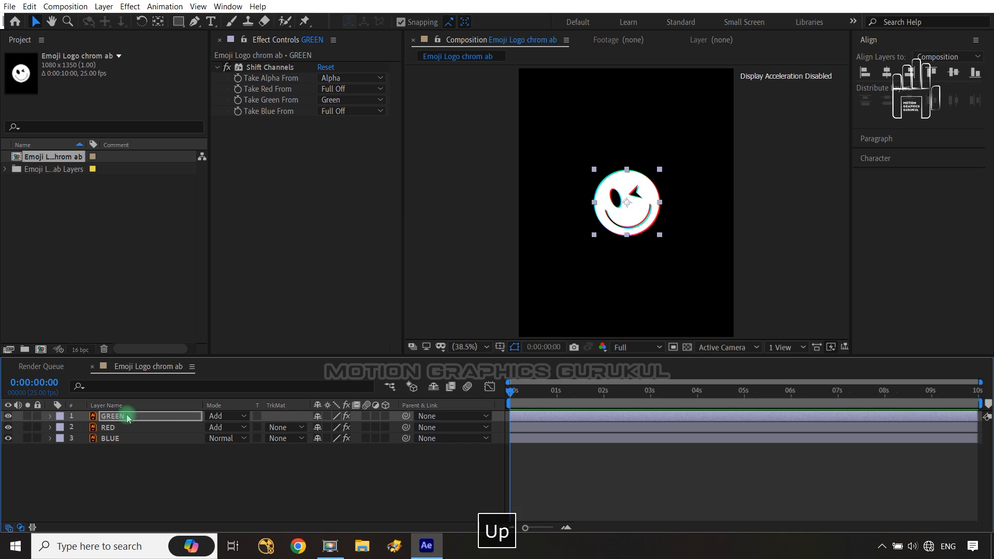
key("Left")
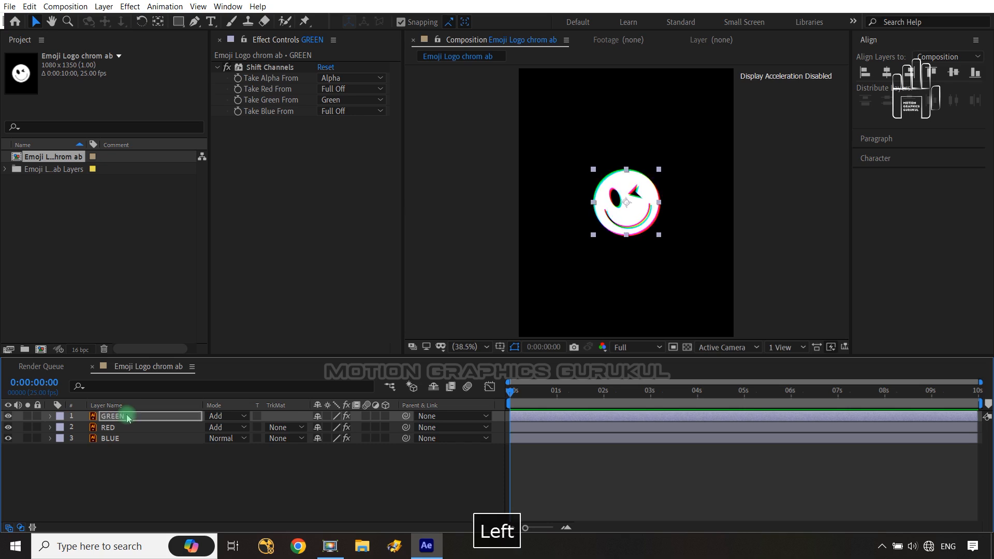
left_click(189, 484)
key("slash")
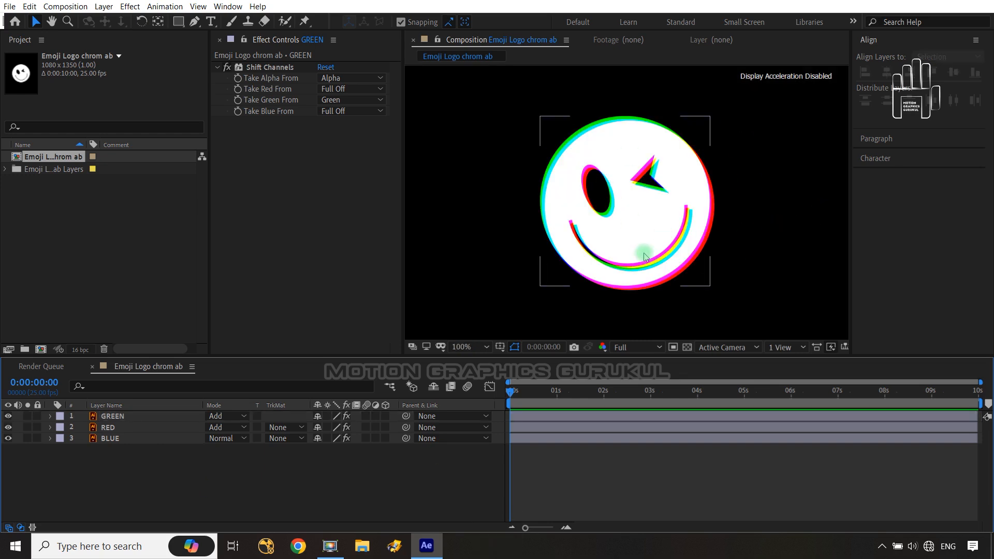
key("shift+slash")
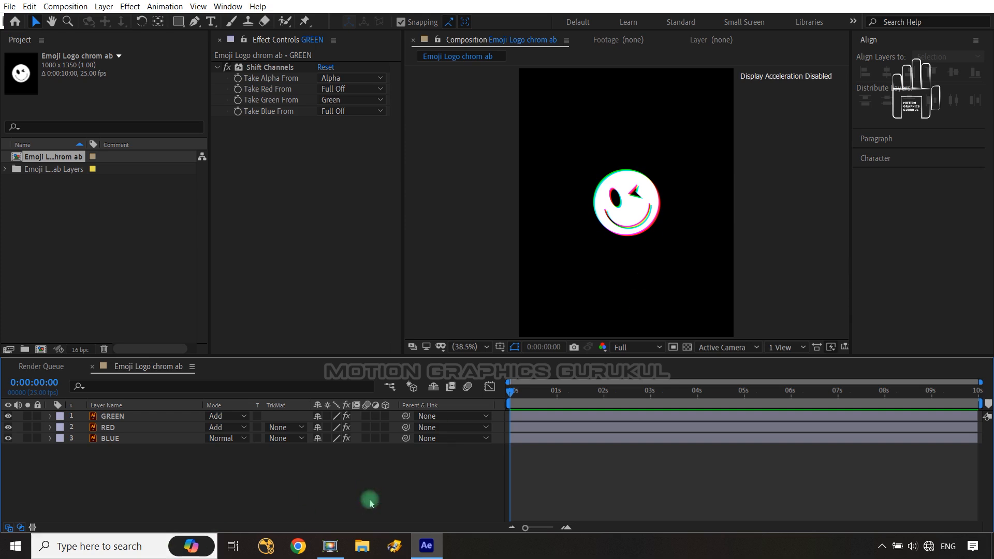
- Reveal the Position property of the GREEN and RED layers and start keyframing both at 0 seconds
left_click(161, 416)
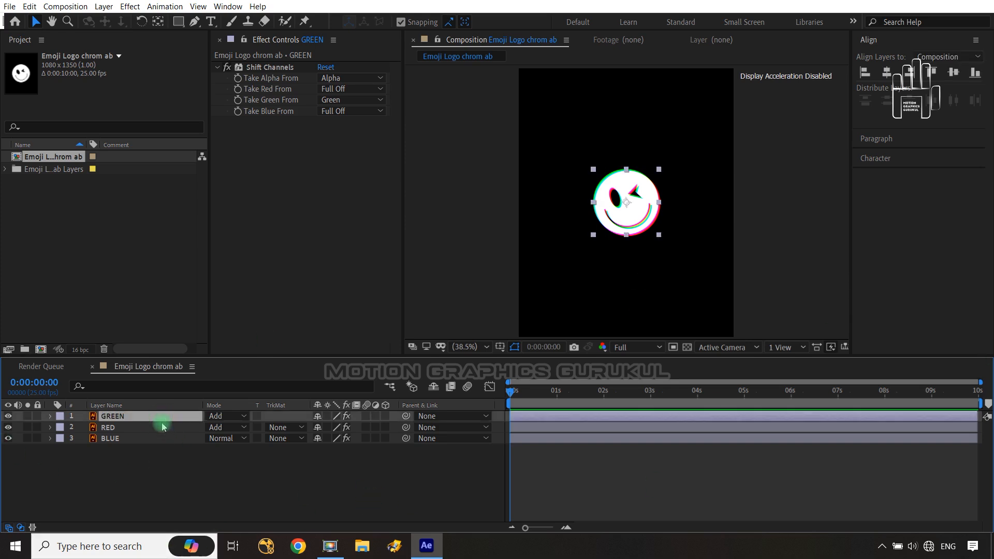
left_click(161, 427, "shift")
key("p")
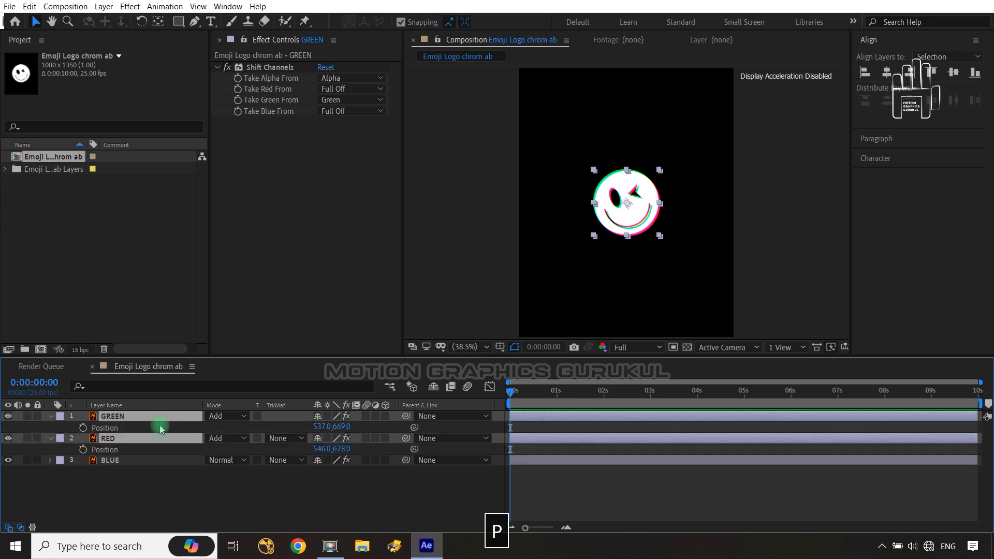
left_click(83, 428)
left_click(83, 449)
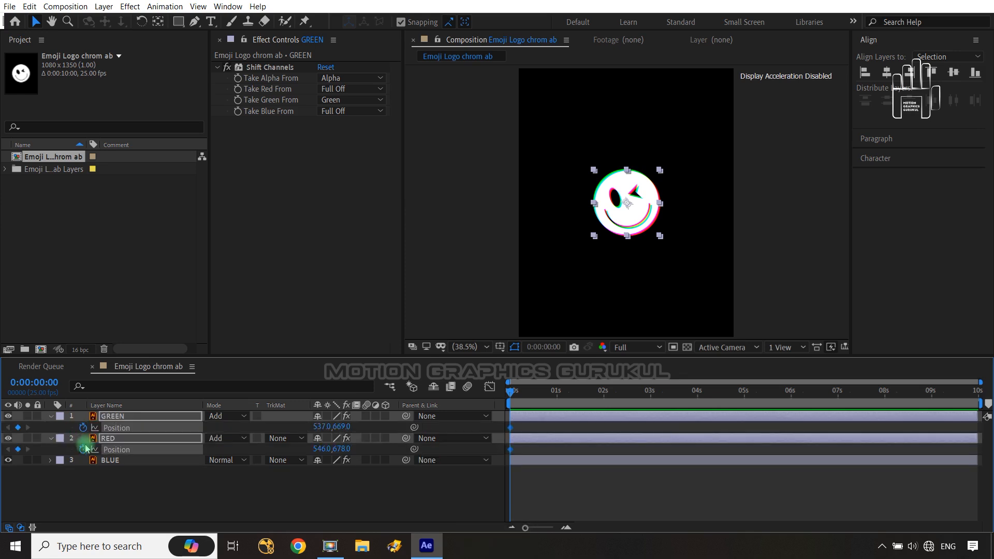
- Add Position keyframes holding the current offsets for the GREEN and RED layers at 2 seconds
left_click_drag(511, 394, 607, 404)
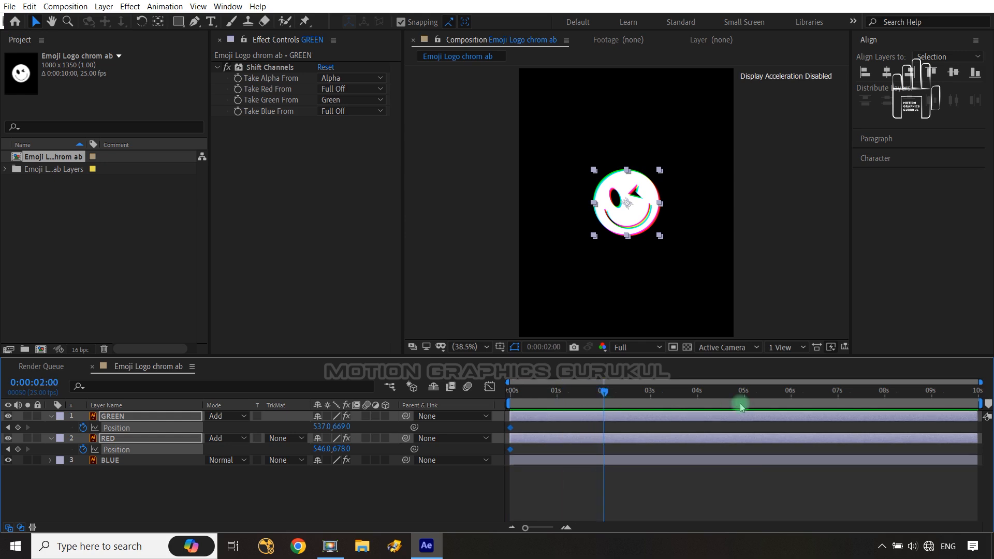
left_click(17, 427)
left_click(18, 450)
- At 0 seconds, move the RED emoji to the frame's upper left, about 272, 361, and show the title/action safe guides
left_click_drag(605, 395, 510, 405)
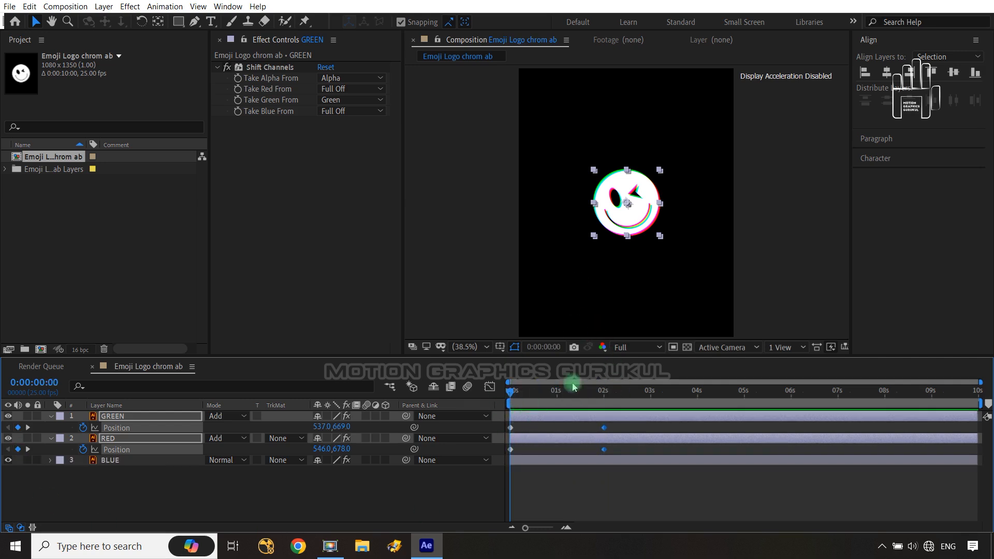
left_click(182, 508)
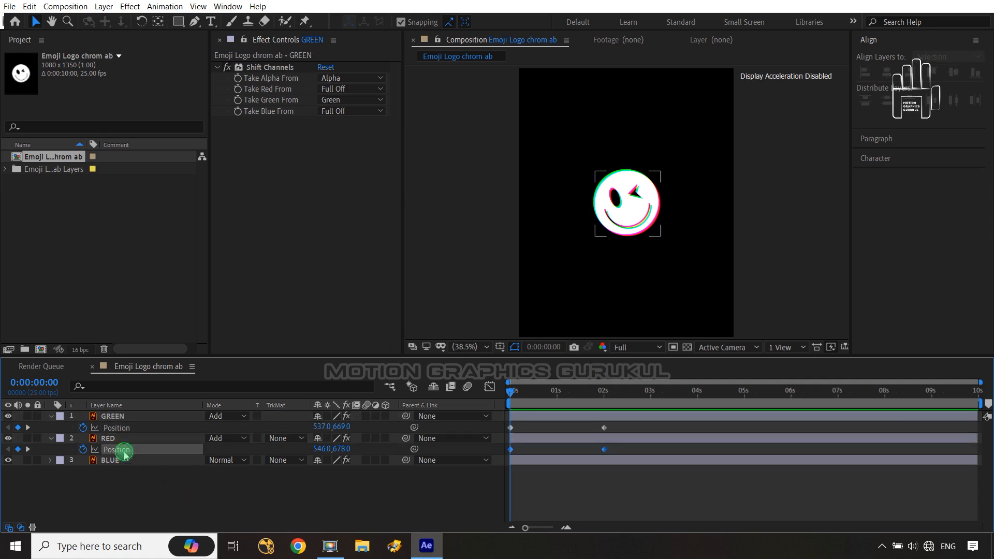
left_click(124, 450)
left_click_drag(627, 202, 573, 141)
left_click(500, 347)
left_click(523, 358)
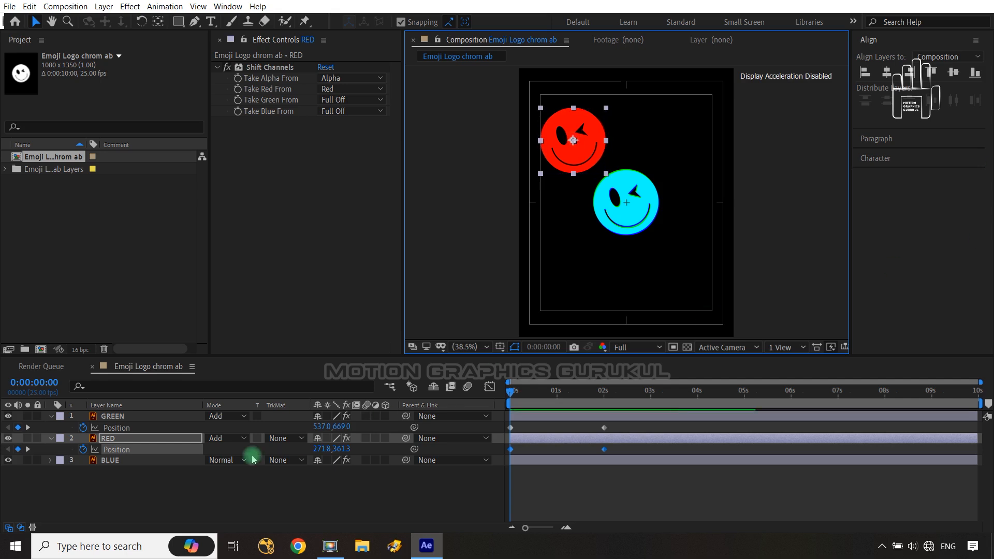
left_click(146, 468)
- At 0 seconds, move the GREEN emoji to the frame's lower right, at about 807, 1017
left_click(117, 415)
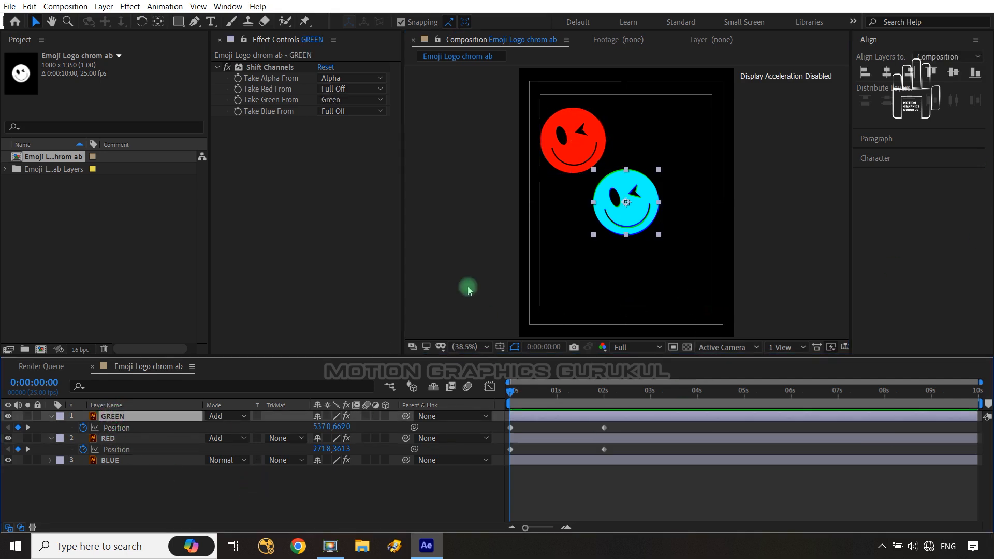
left_click_drag(628, 203, 680, 270)
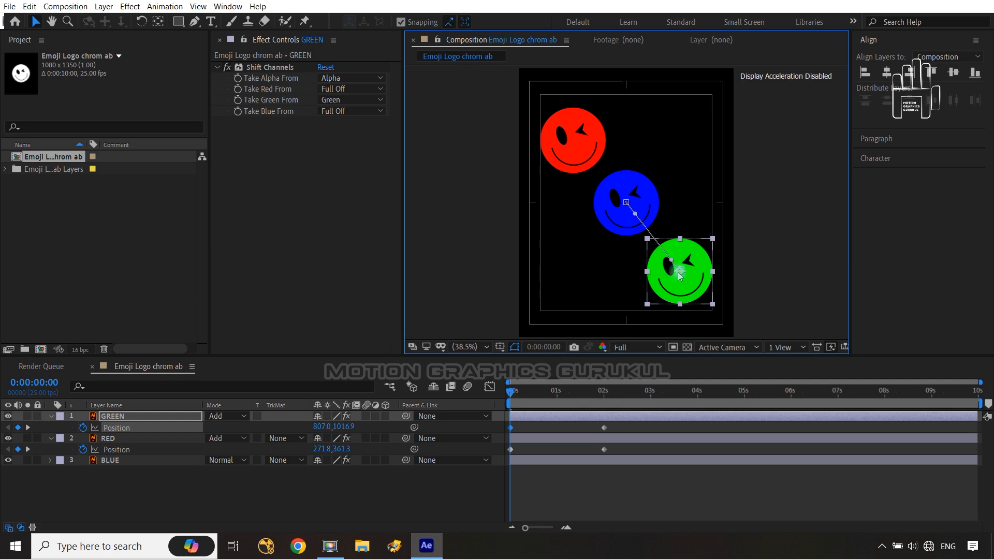
left_click(438, 506)
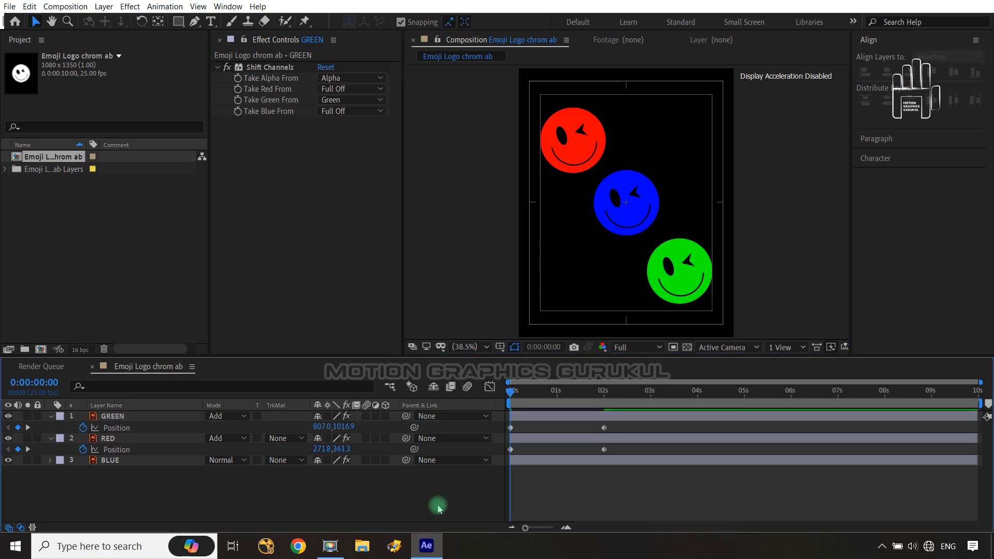
left_click(174, 417)
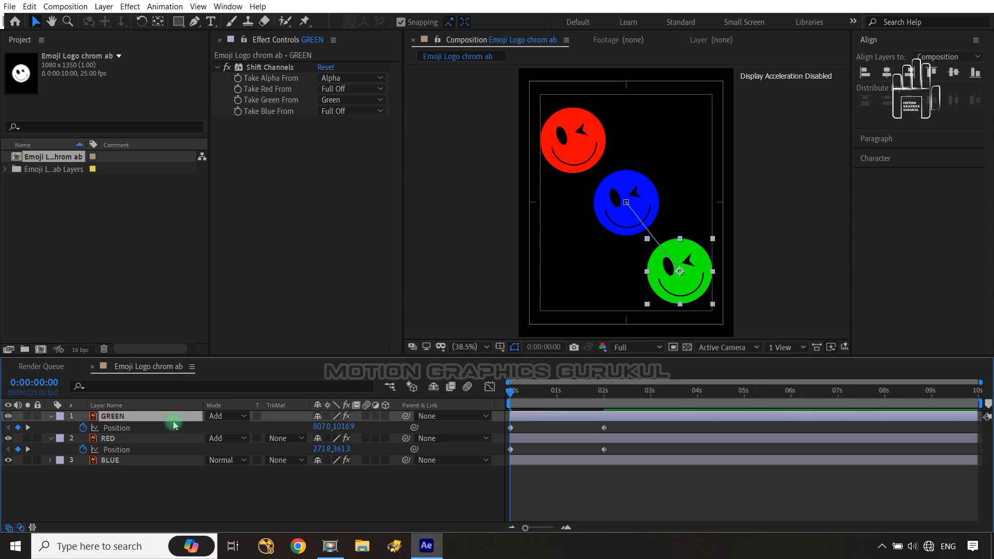
- At 0 seconds, nudge the GREEN emoji straight up until its Position is about 807, 981, and deselect it
key("Up")
key("Up")
key("Up")
key("Up")
key("Up")
key("Up")
key("Up")
key("Up")
key("Up")
key("Up")
key("Up")
key("Up")
key("Up")
key("Up")
key("Up")
key("Up")
key("Up")
key("Up")
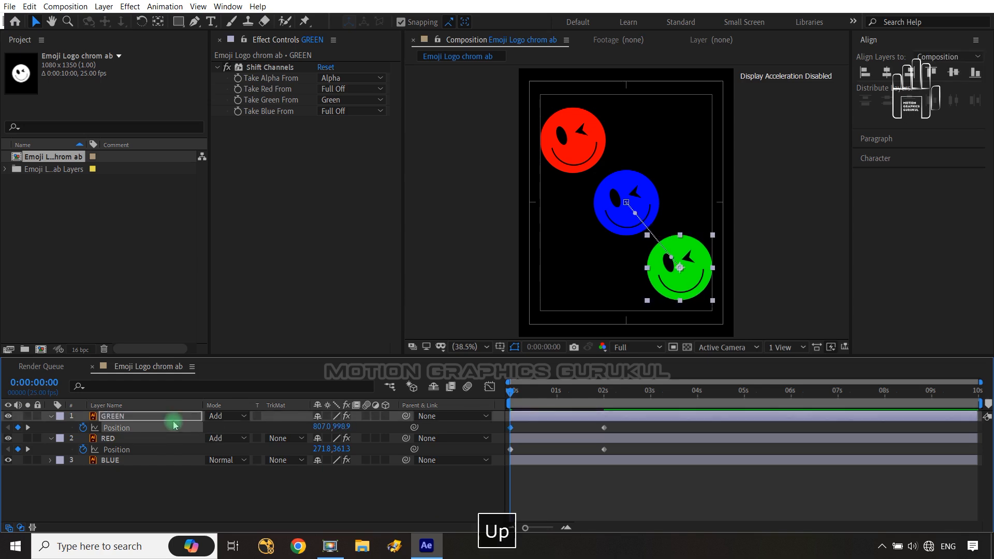
key("Up")
key("Up")
key("Up")
key("Up")
key("Up")
key("Up")
key("Up")
key("Up")
key("Up")
key("Up")
key("Up")
key("Up")
key("Up")
key("Up")
key("Up")
key("Up")
key("Up")
key("Up")
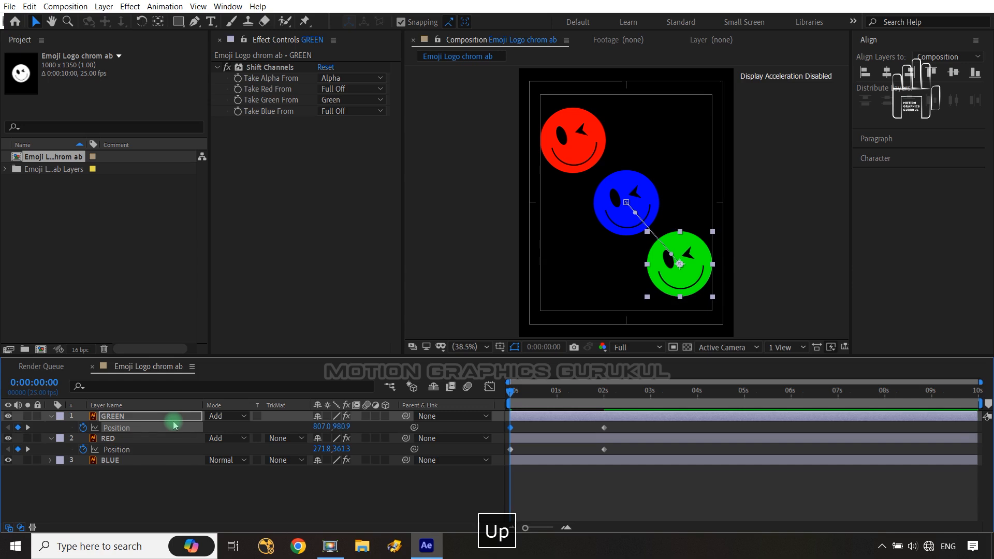
left_click(319, 482)
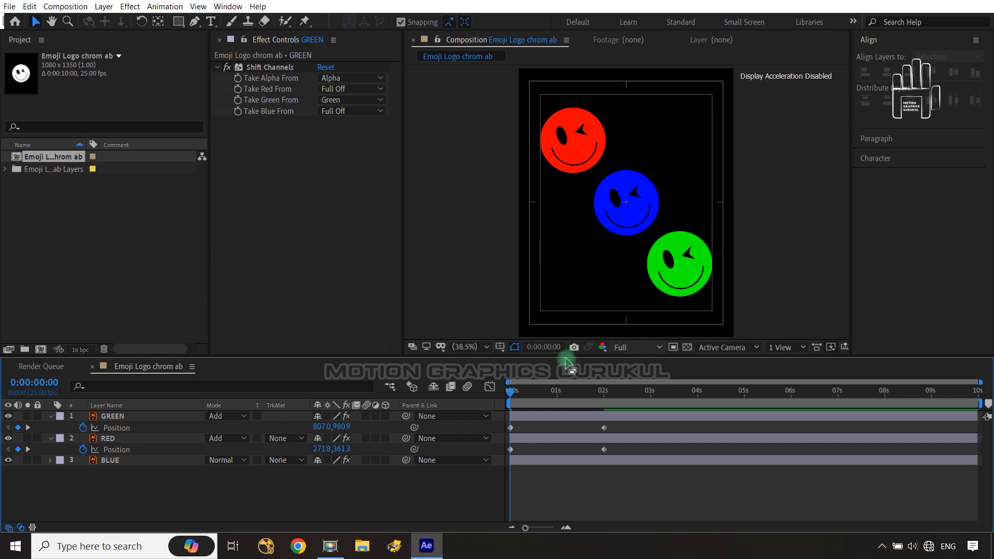
- At 2 seconds, center the RED layer horizontally and vertically in the composition
left_click_drag(510, 396, 607, 403)
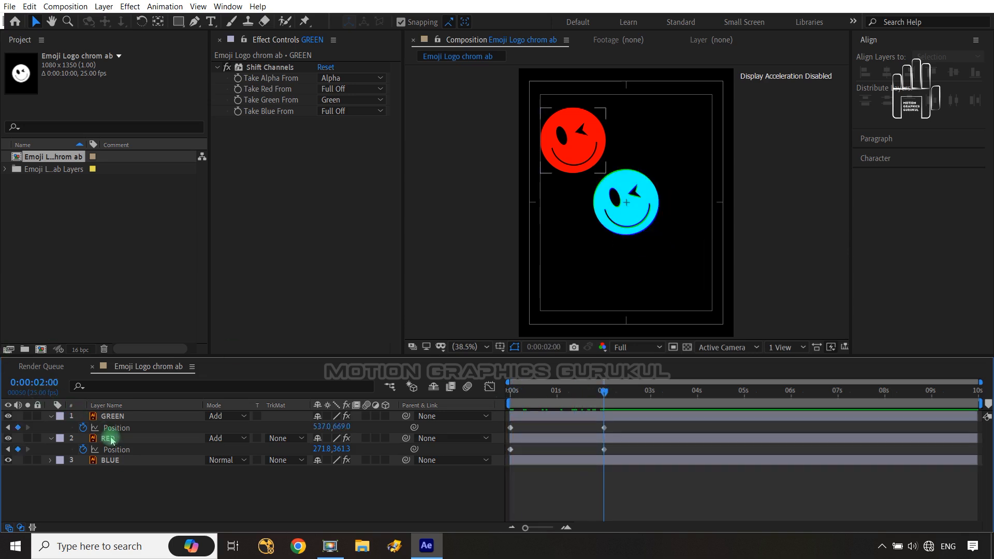
left_click(109, 438)
left_click(867, 74)
left_click(887, 73)
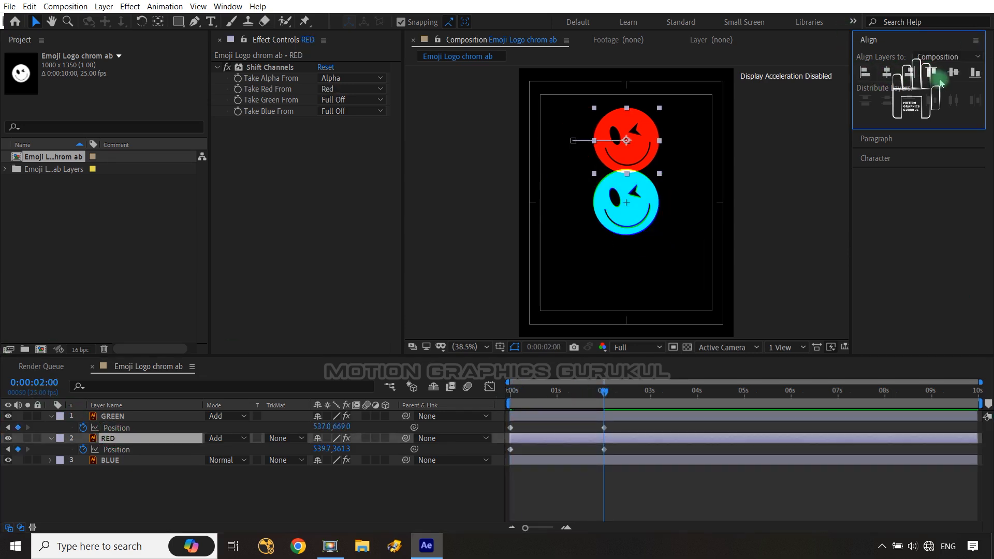
left_click(954, 72)
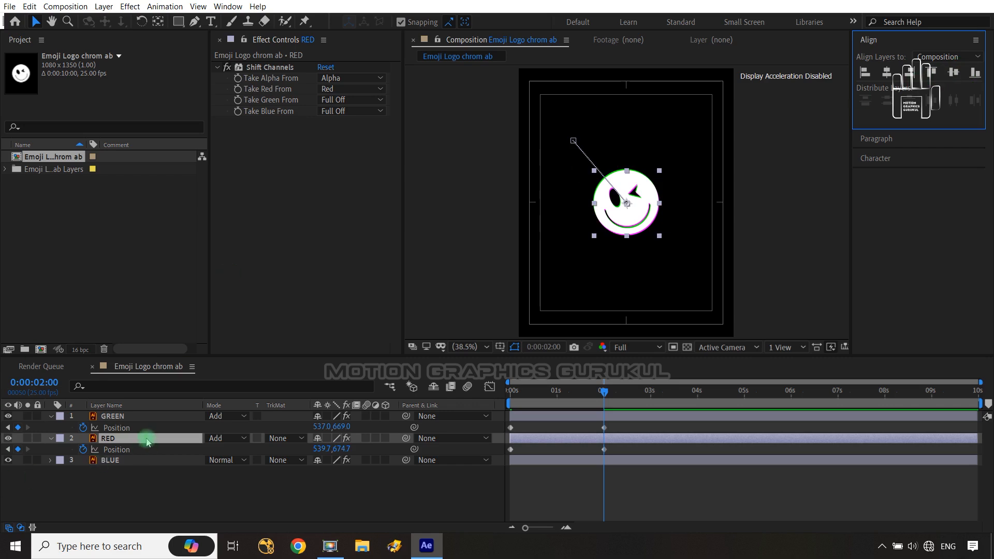
- Nudge the RED layer slightly down and right at 2 seconds to Position 542.7, 680.7 for a small color offset
key("Down")
key("Down")
key("Down")
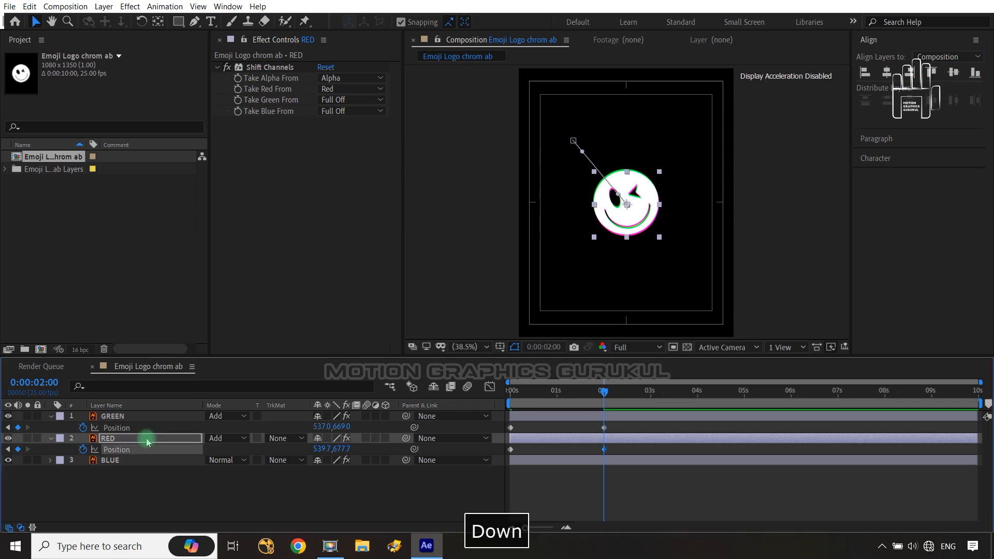
key("Right")
key("Right")
key("Right")
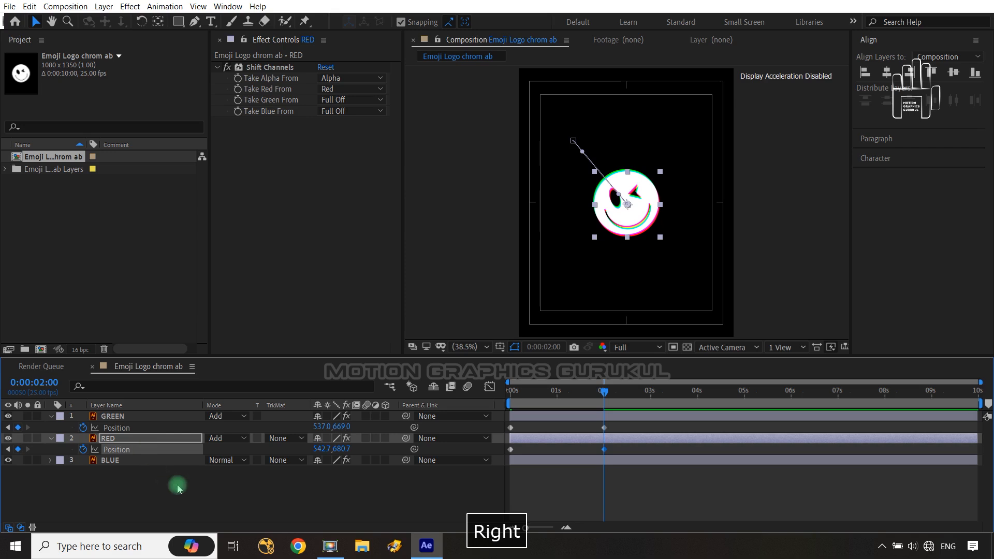
left_click(205, 492)
- Hide the title/action safe guides and scrub the converging animation back to 0 seconds
left_click(500, 347)
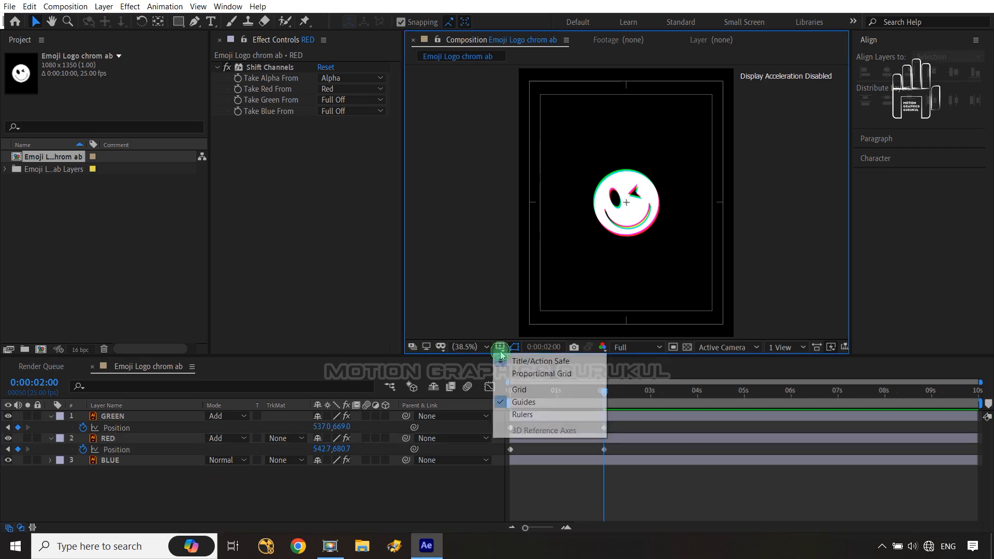
left_click(533, 361)
mouse_move(604, 392)
left_mouse_down()
mouse_move(500, 408)
mouse_move(588, 402)
left_mouse_up()
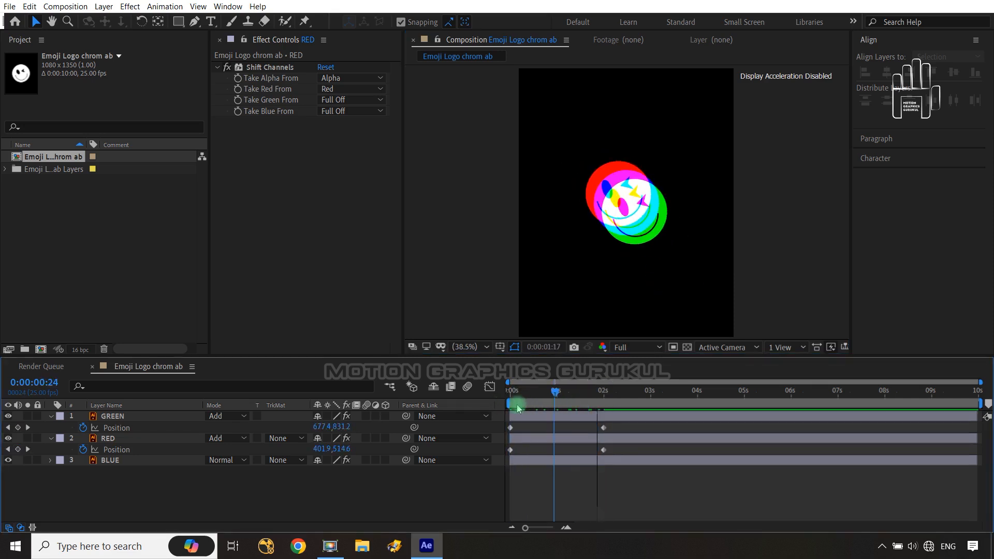
left_click_drag(523, 407, 510, 407)
- Keyframe the BLUE layer's Scale at 85% at 0 seconds and 55% at 2 seconds
left_click(111, 460)
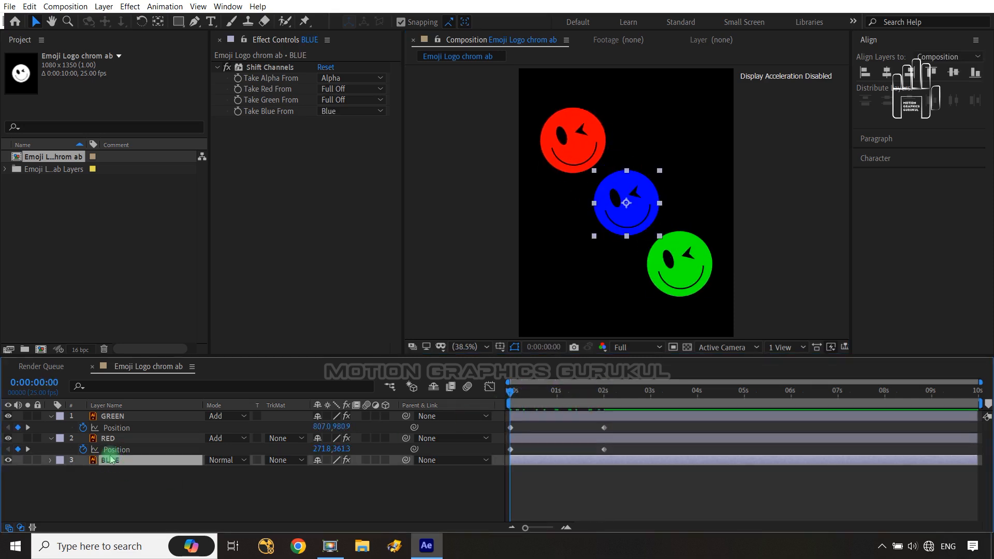
key("s")
left_click(82, 472)
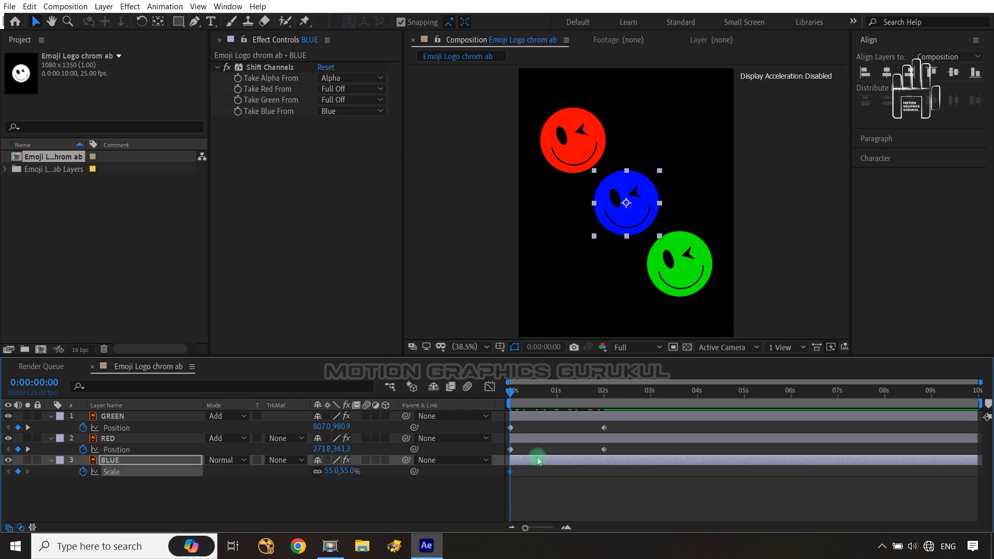
left_click(28, 449)
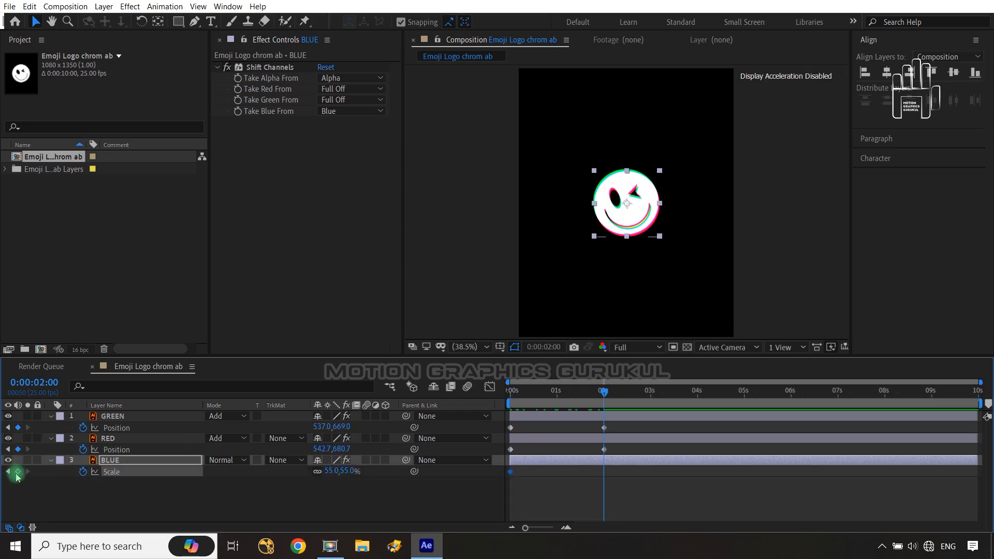
left_click(8, 472)
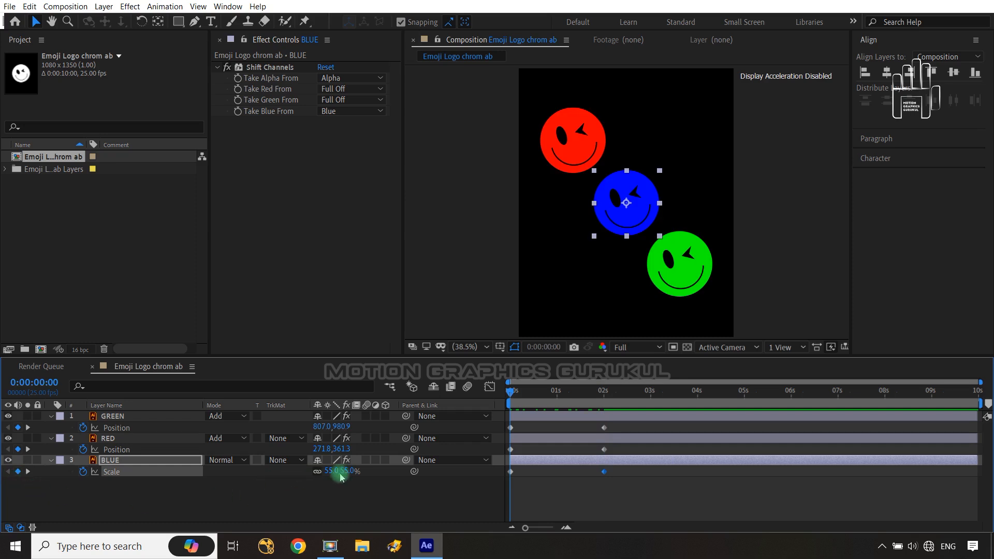
left_click_drag(348, 472, 366, 471)
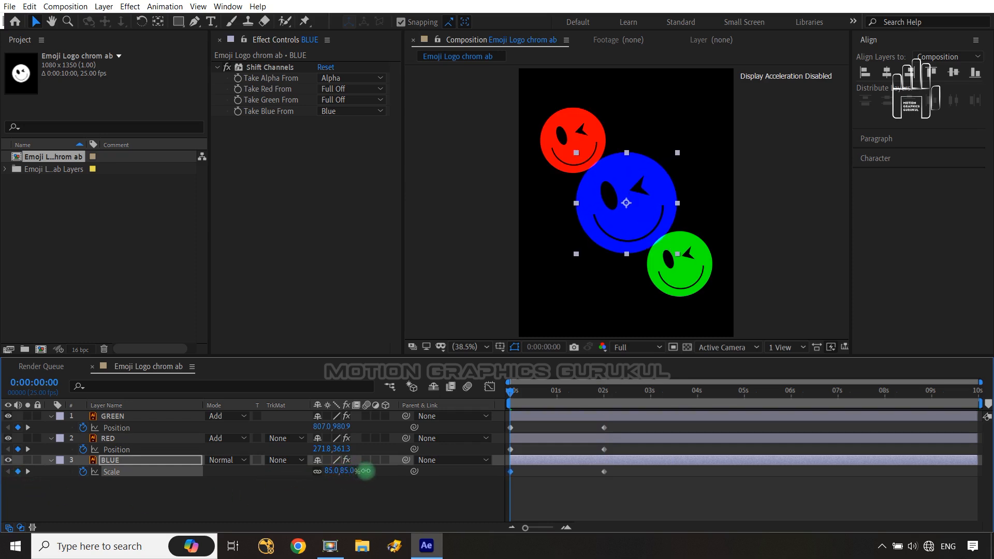
left_click(365, 510)
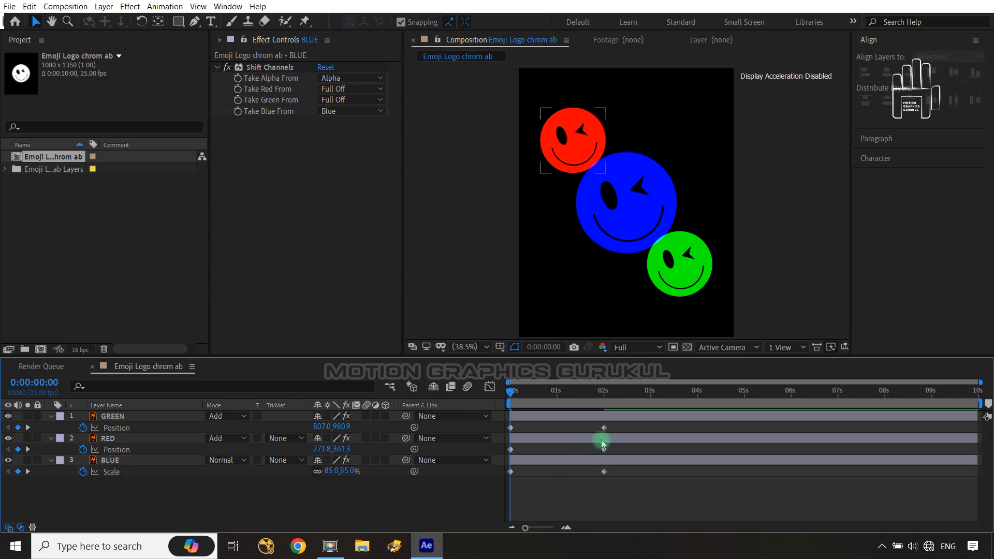
- Apply Easy Ease to all Position and Scale keyframes and reshape their speed graph for a quick start and a long slow finish
left_click_drag(622, 429, 500, 488)
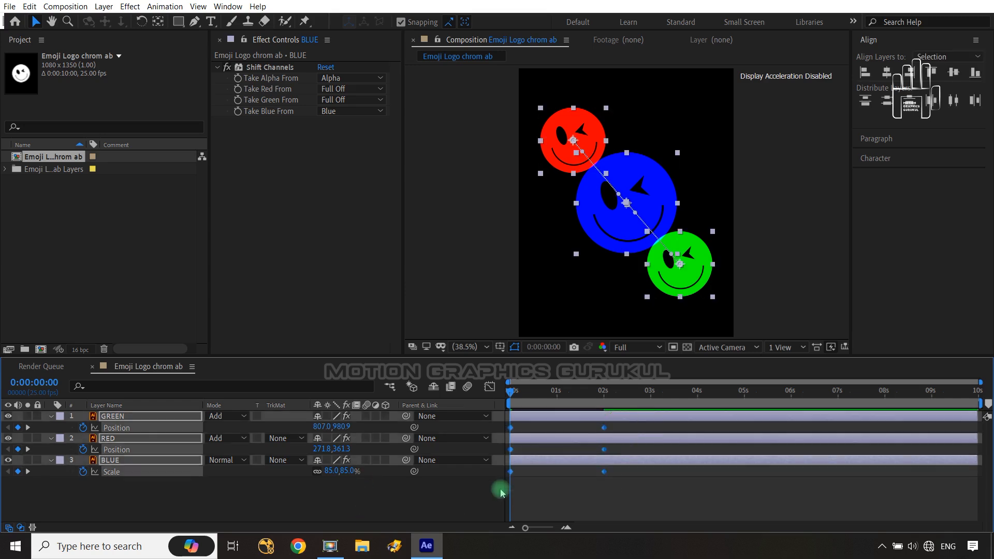
key("F9")
left_click(489, 387)
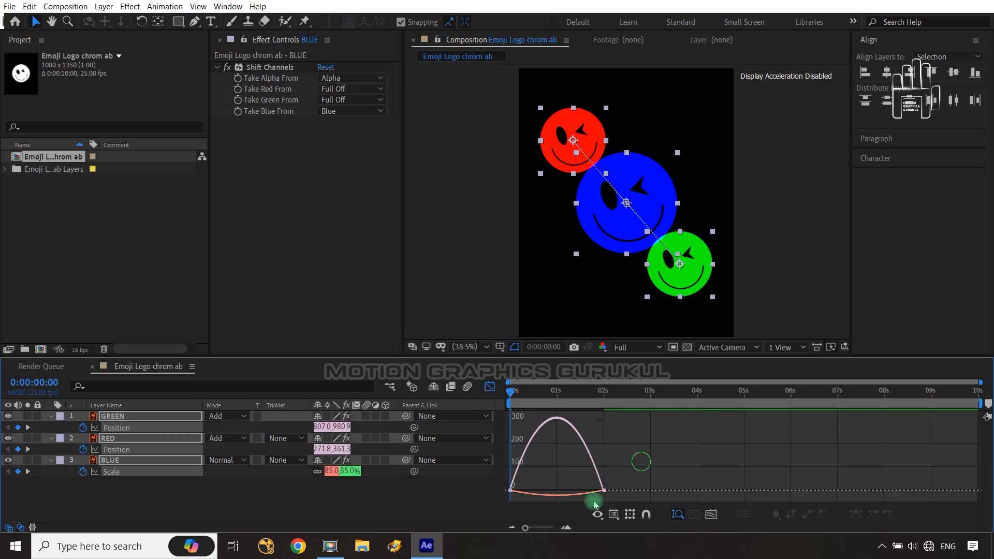
left_click_drag(588, 491, 547, 494)
left_click(511, 387)
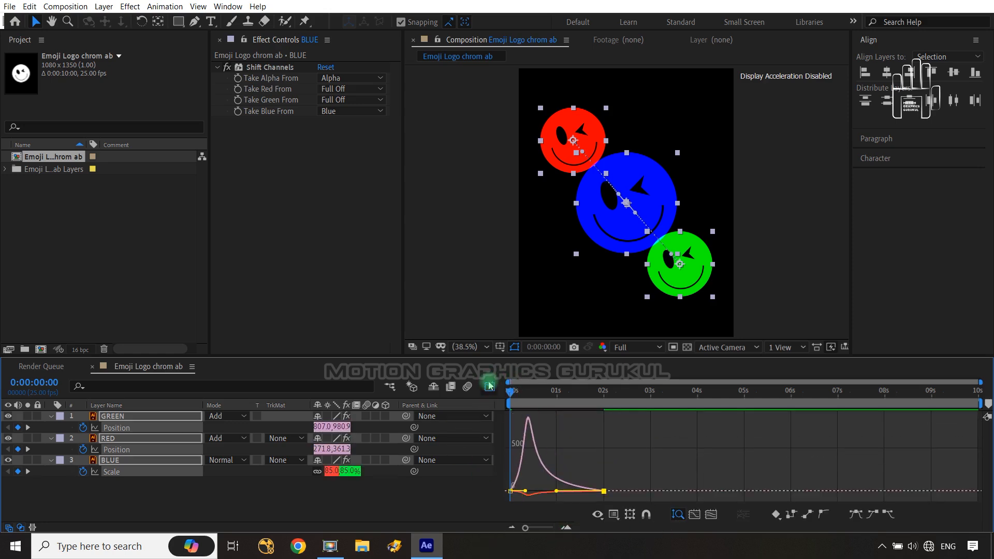
left_click(489, 385)
- Play back the eased animation from 0 seconds to check the layers converging
left_click(481, 492)
key("space")
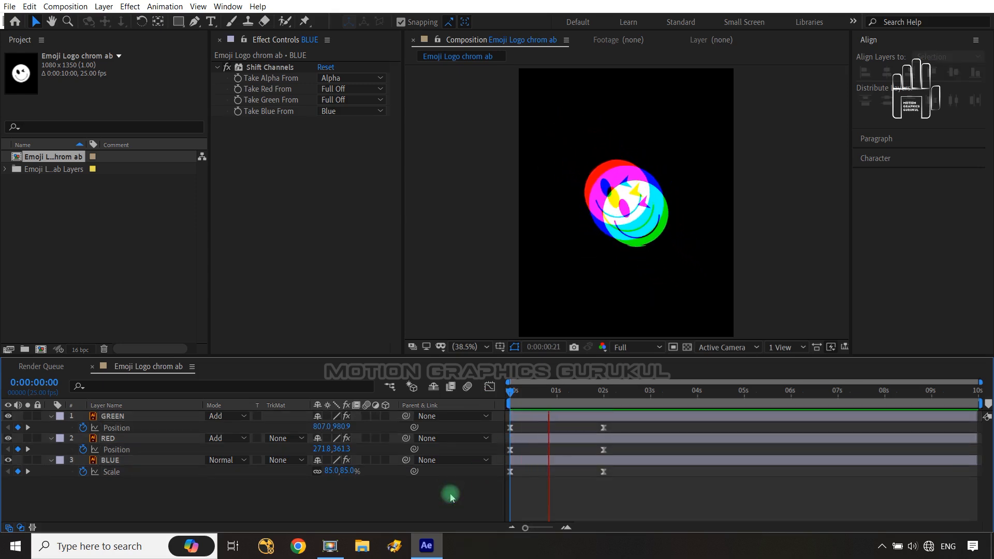
key("space")
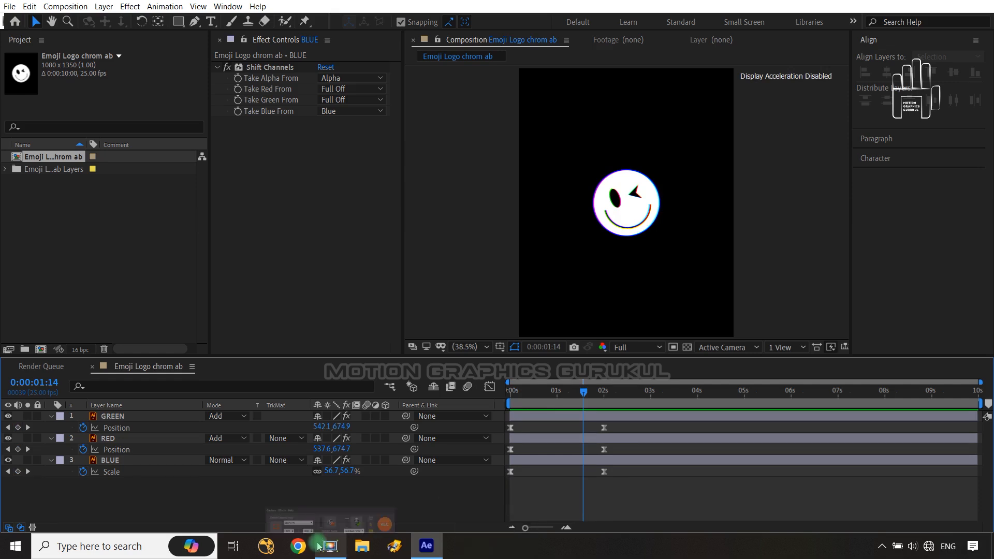
- Create a null object and parent the GREEN, RED and BLUE layers to it
right_click(461, 514)
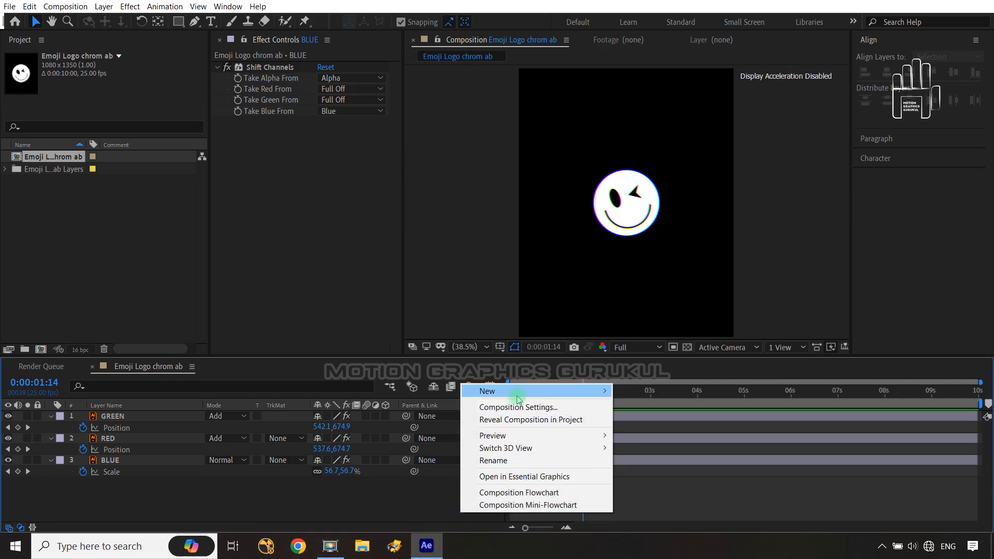
mouse_move(518, 391)
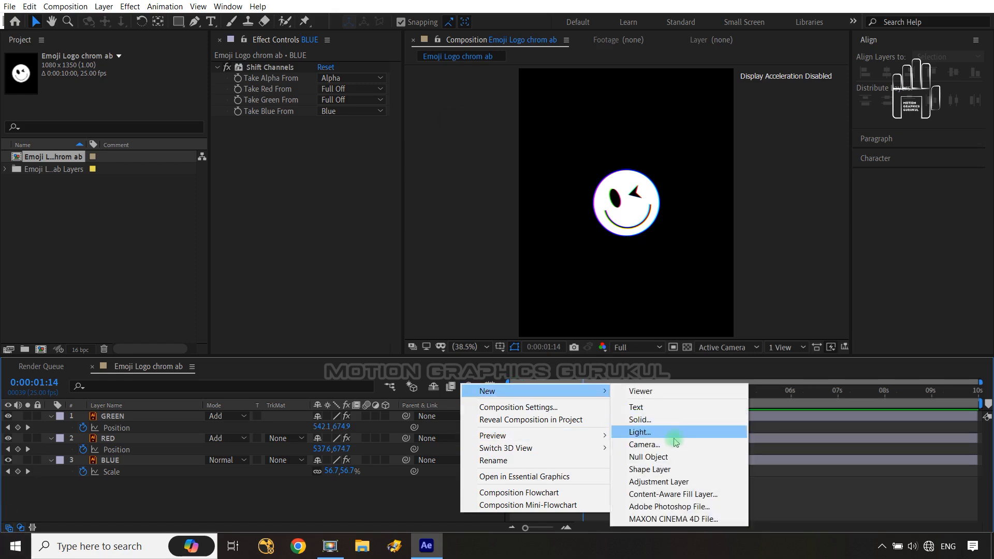
left_click(673, 455)
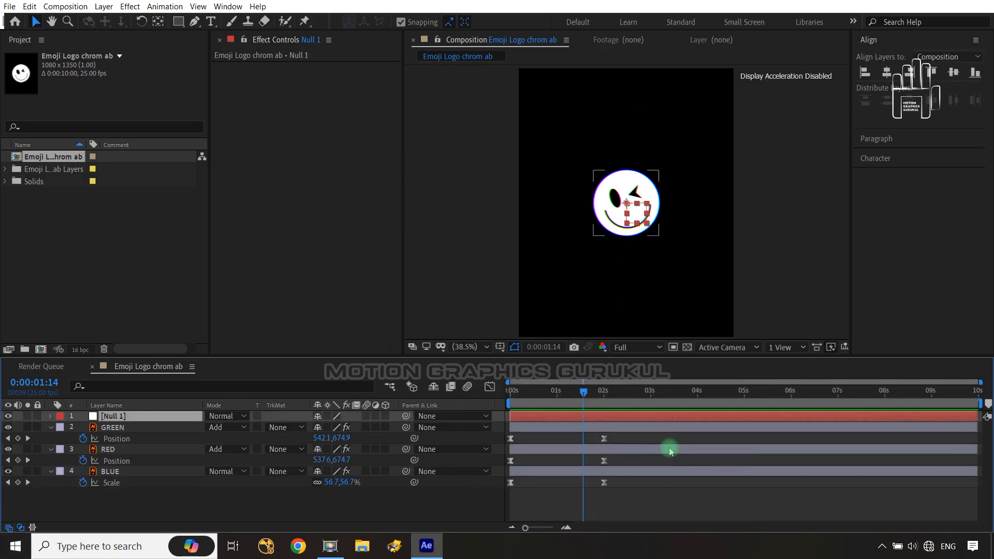
left_click(138, 427)
left_click(147, 470, "shift")
left_click_drag(406, 427, 113, 417)
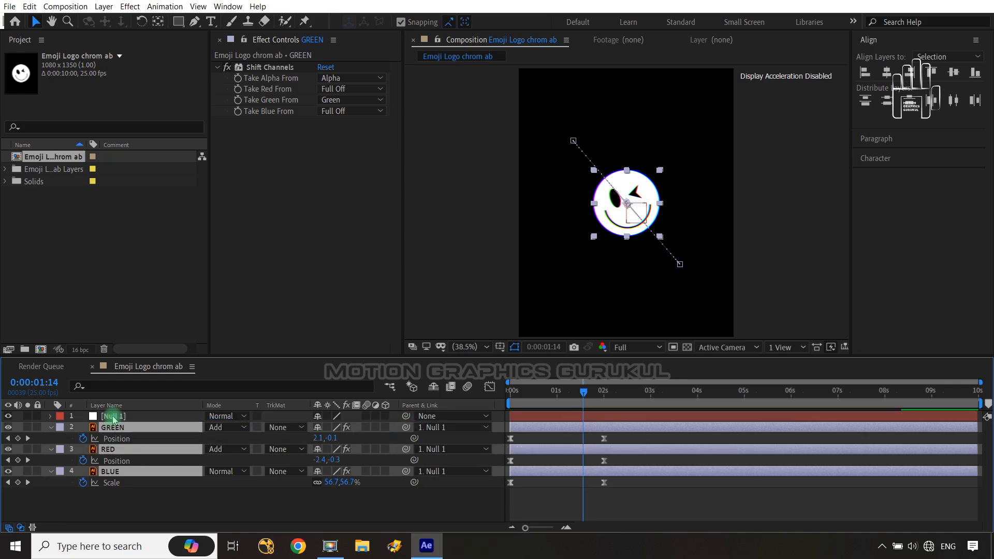
left_click_drag(593, 399, 512, 399)
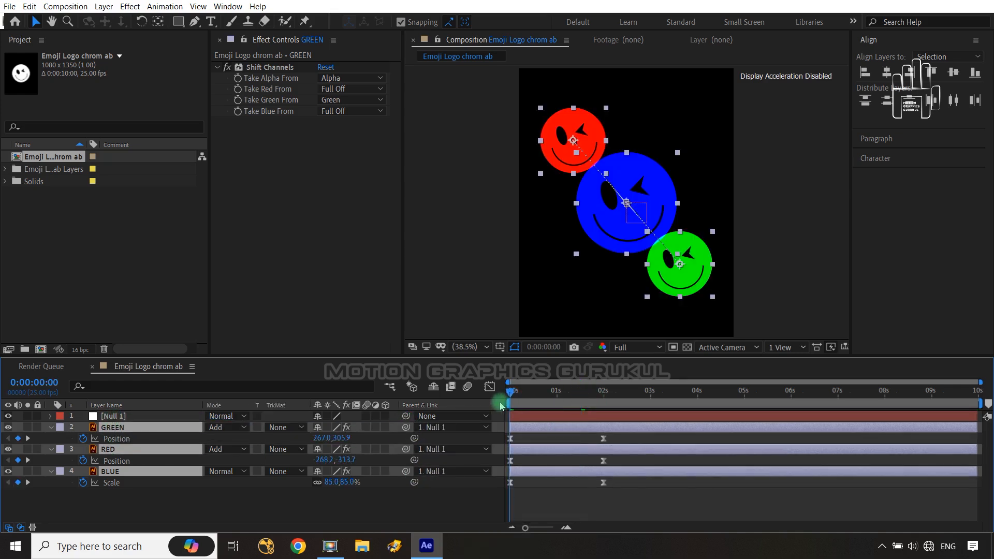
left_click(144, 417)
key("p")
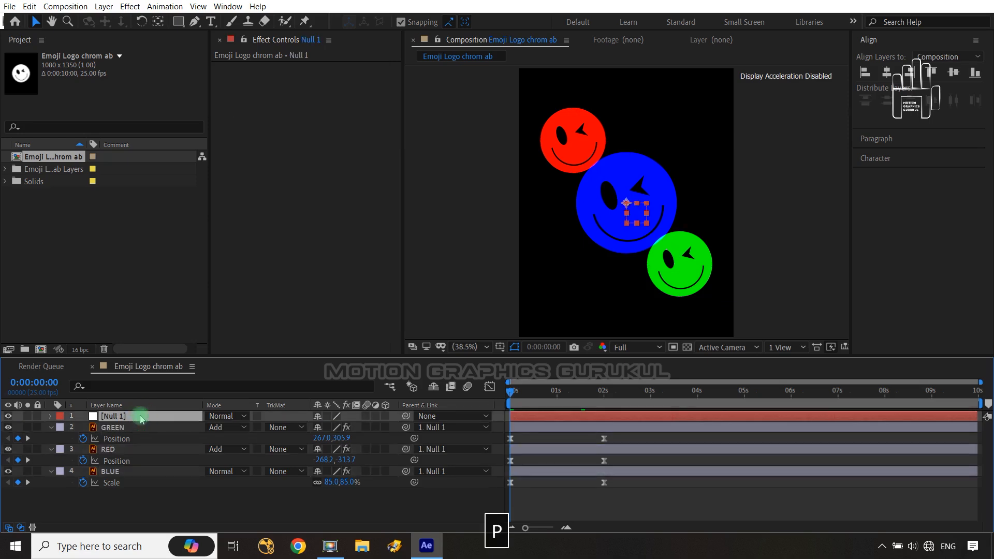
left_click(511, 404)
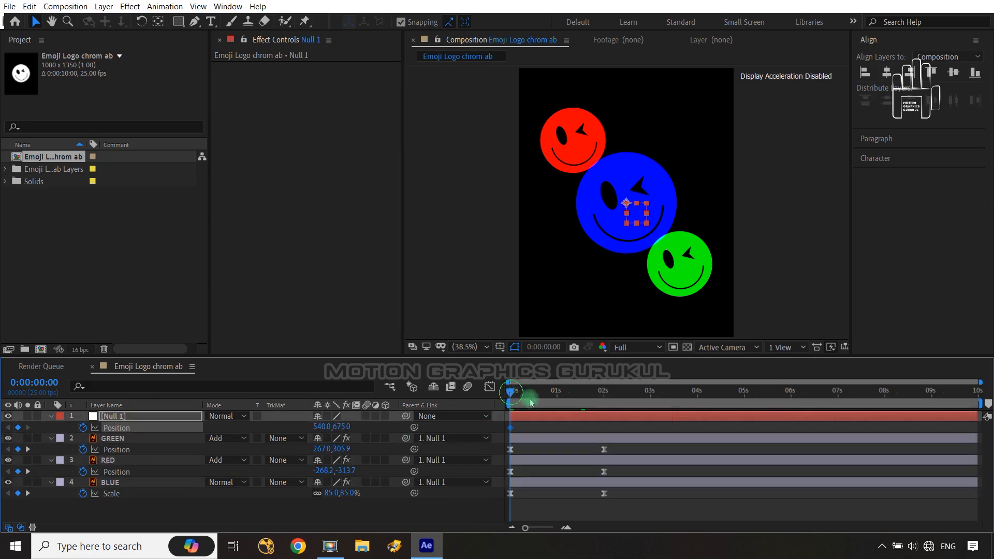
left_click_drag(522, 399, 603, 403)
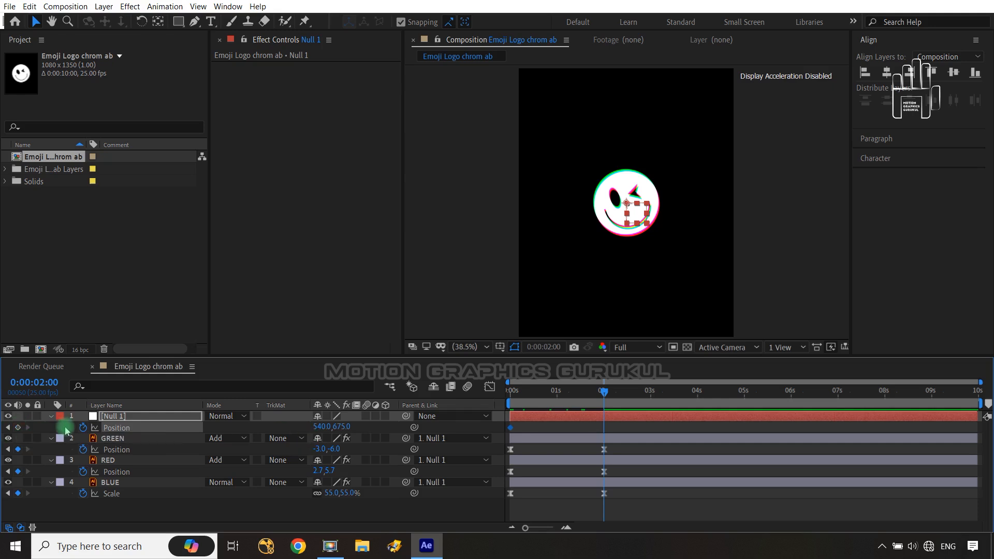
left_click(82, 428)
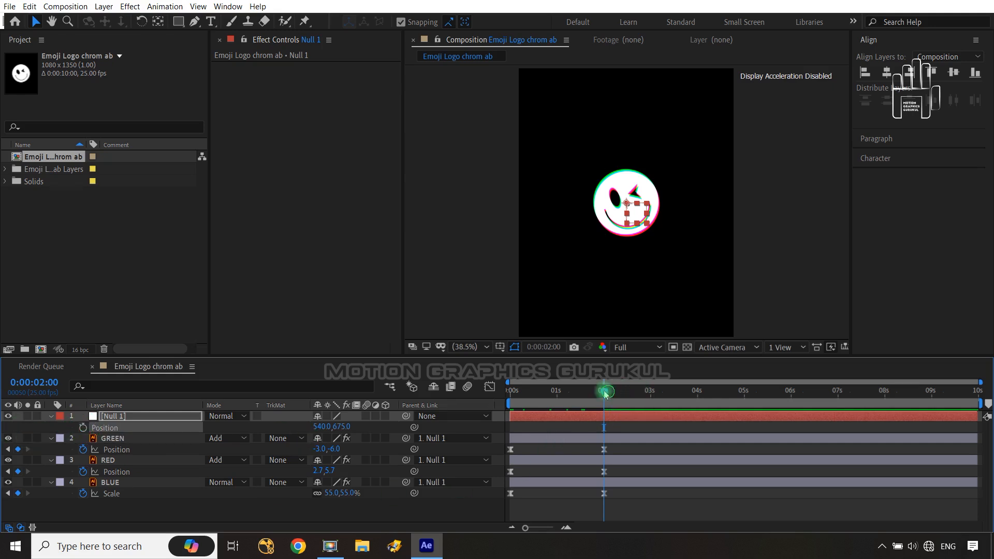
- Add Scale keyframes of 100% to the null layer at 0 seconds, 2 seconds and 0:00:05:01
left_click_drag(605, 391, 486, 413)
left_click(106, 416)
key("s")
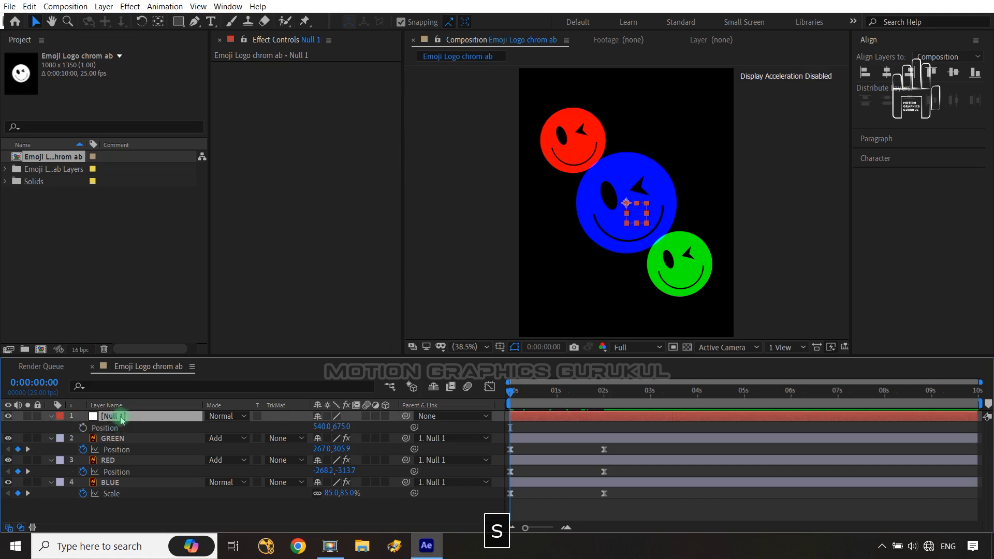
left_click(82, 428)
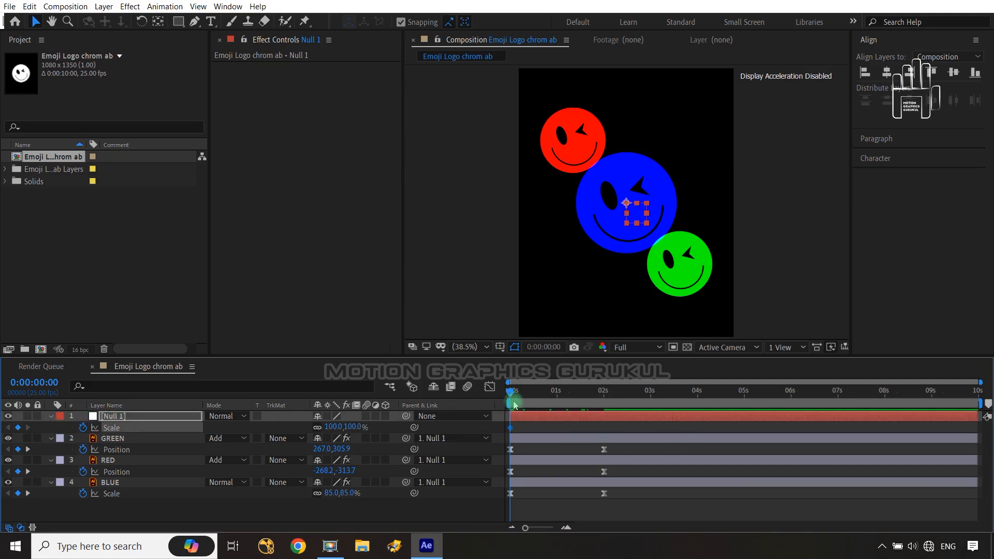
key("k")
left_click(21, 426)
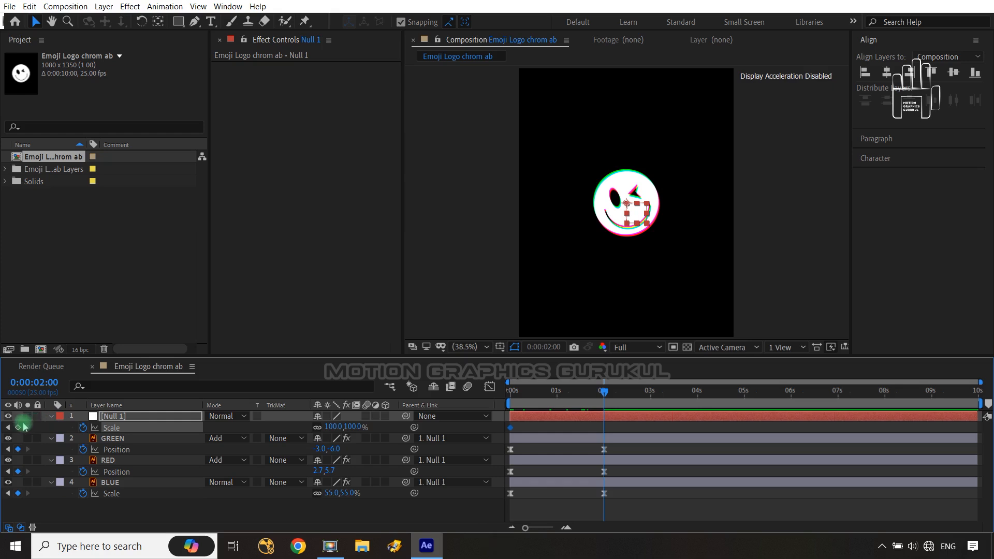
left_click_drag(603, 389, 746, 394)
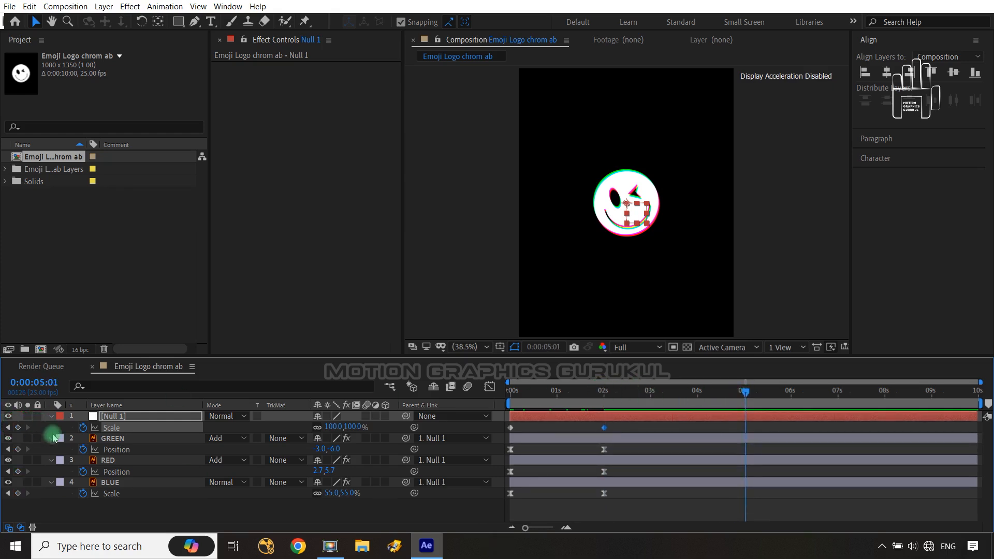
left_click(18, 428)
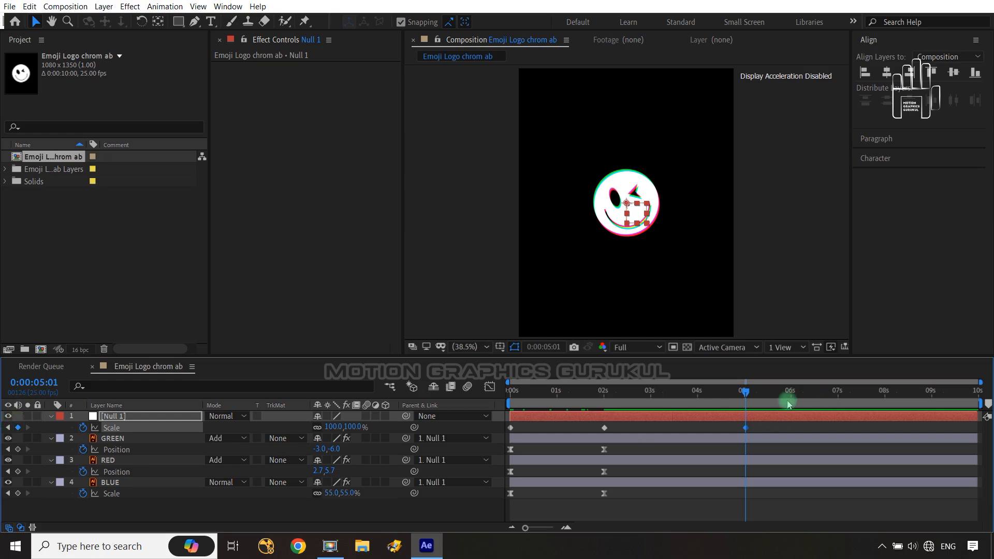
- Set the null layer's Scale to 151% at 0 seconds and 152% at 0:00:05:01
left_click_drag(615, 396, 500, 404)
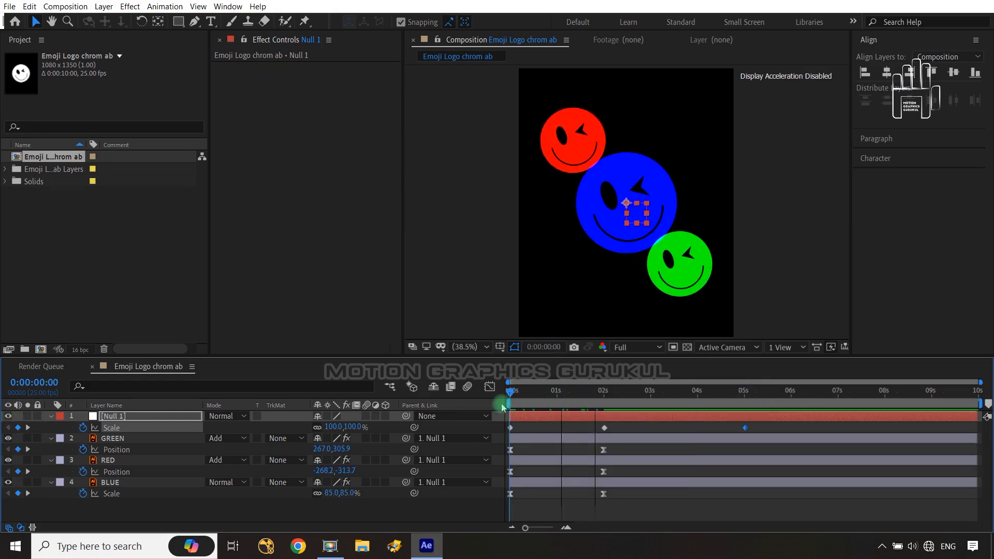
left_click(362, 426)
left_click_drag(359, 426, 395, 430)
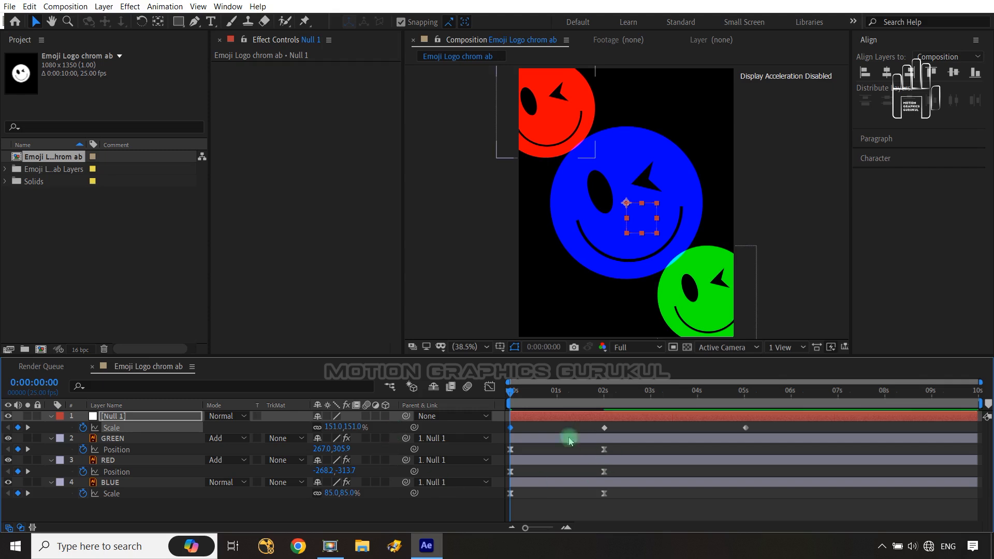
left_click_drag(512, 393, 746, 428)
left_click_drag(316, 430, 391, 426)
- Apply Easy Ease to the null's three Scale keyframes and reshape their speed graph for a fast start and a long slow middle
left_click_drag(770, 425, 496, 428)
key("F9")
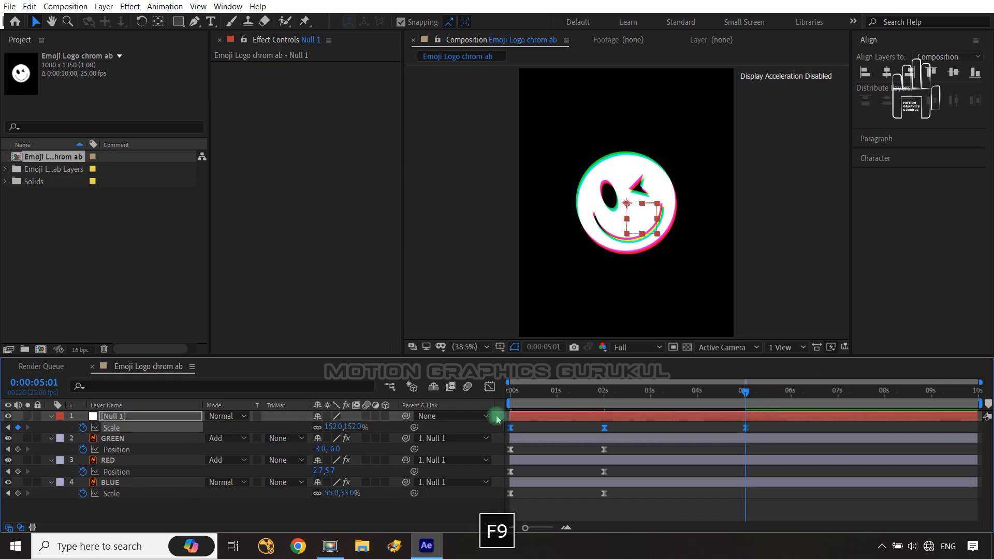
left_click(490, 387)
left_click_drag(667, 474, 552, 462)
left_click_drag(626, 433, 680, 436)
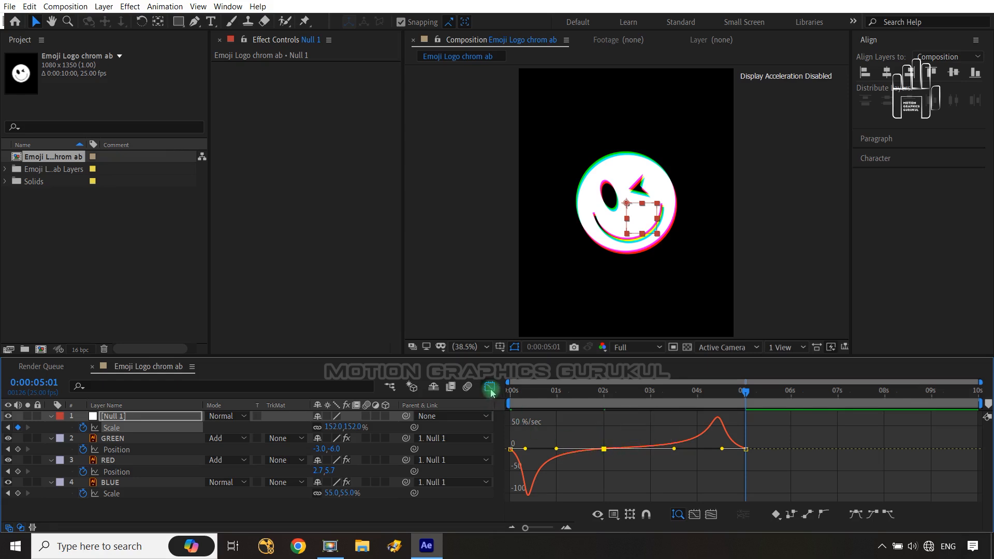
left_click(490, 386)
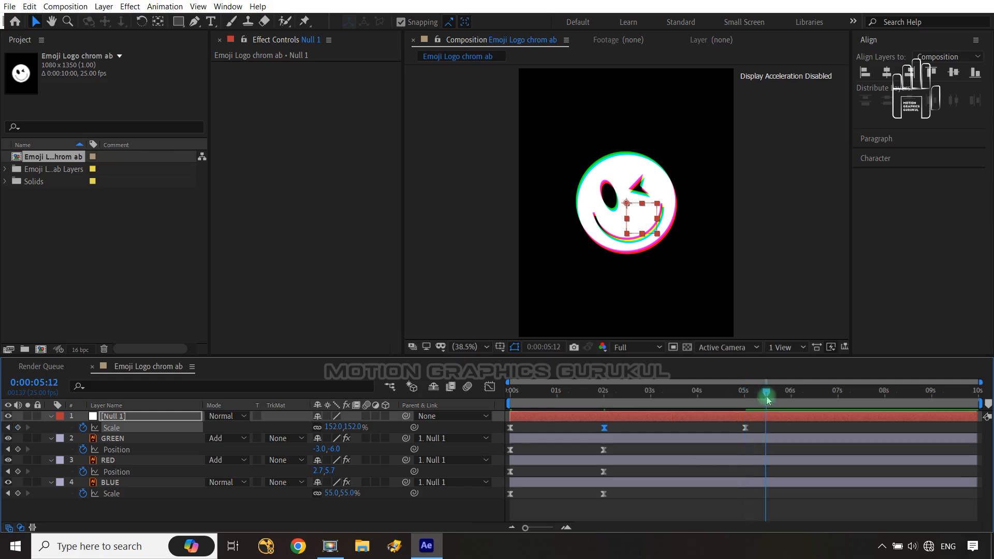
- End the work area at 0:00:05:12 and play back the scaling animation from 0 seconds
key("n")
key("Home")
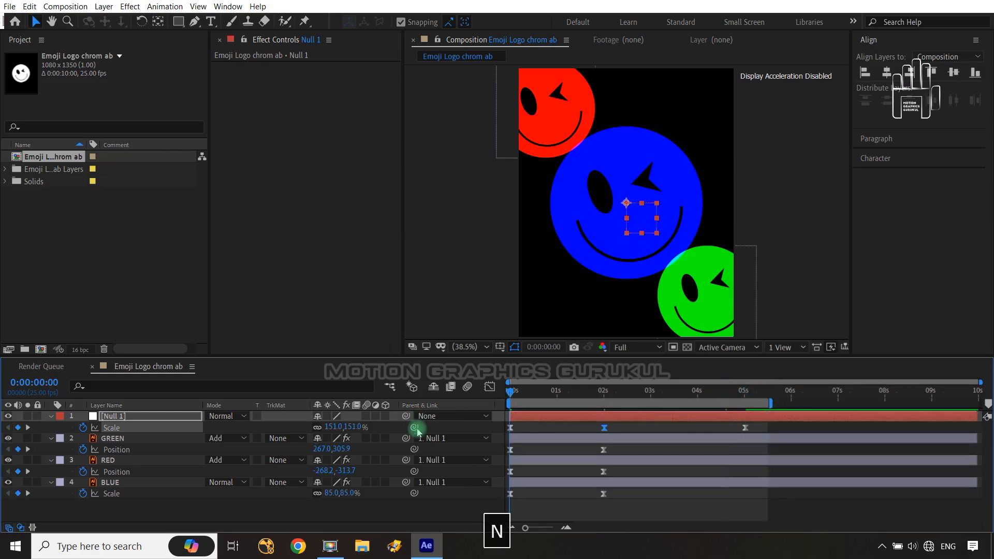
left_click(446, 515)
key("space")
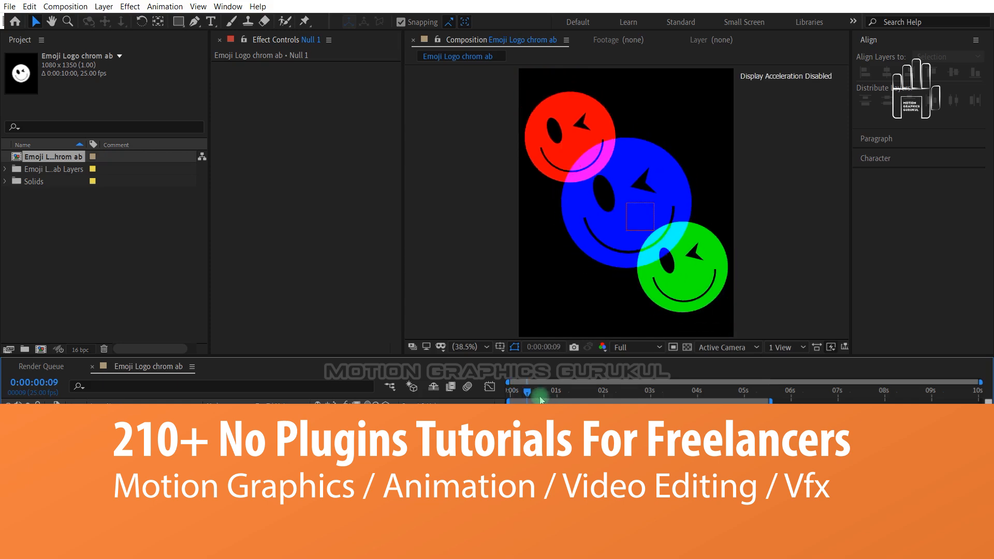
left_click_drag(535, 395, 451, 397)
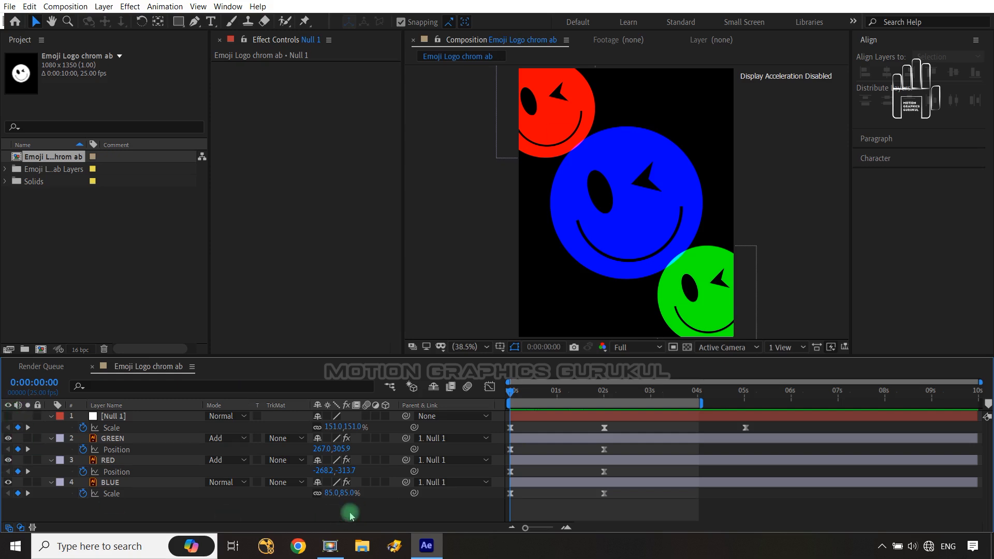
- Create an adjustment layer above all layers and apply the Glow effect to it
key("ctrl+alt+y")
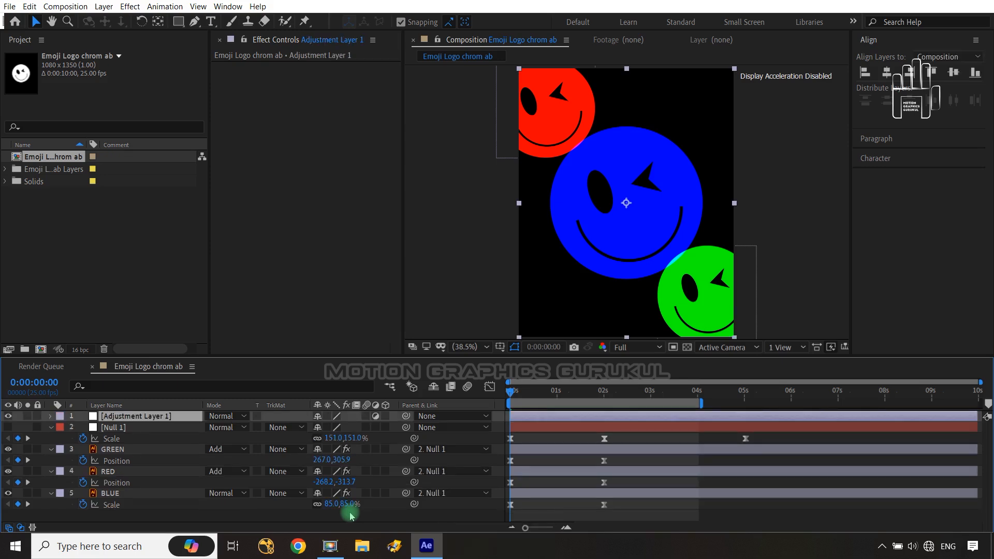
left_click(125, 8)
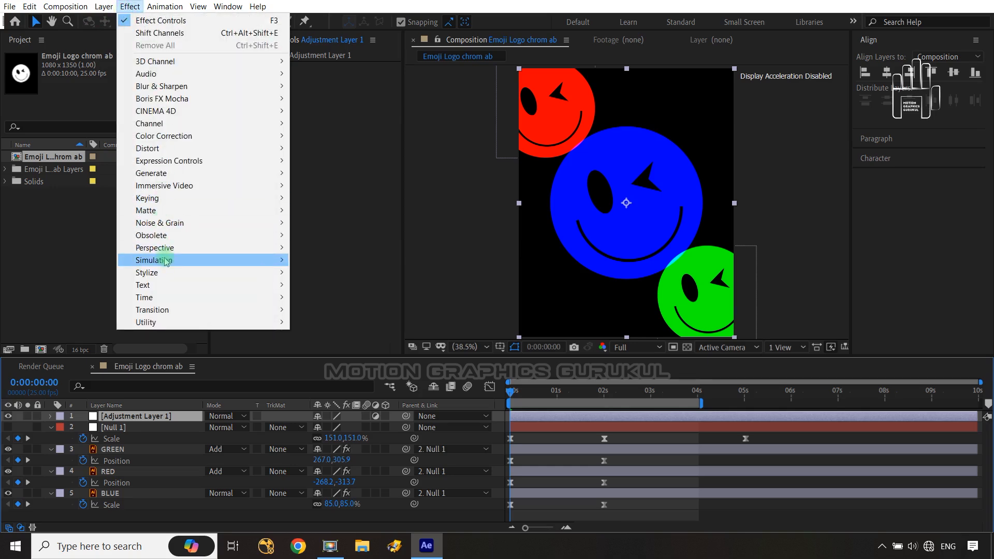
left_click(164, 275)
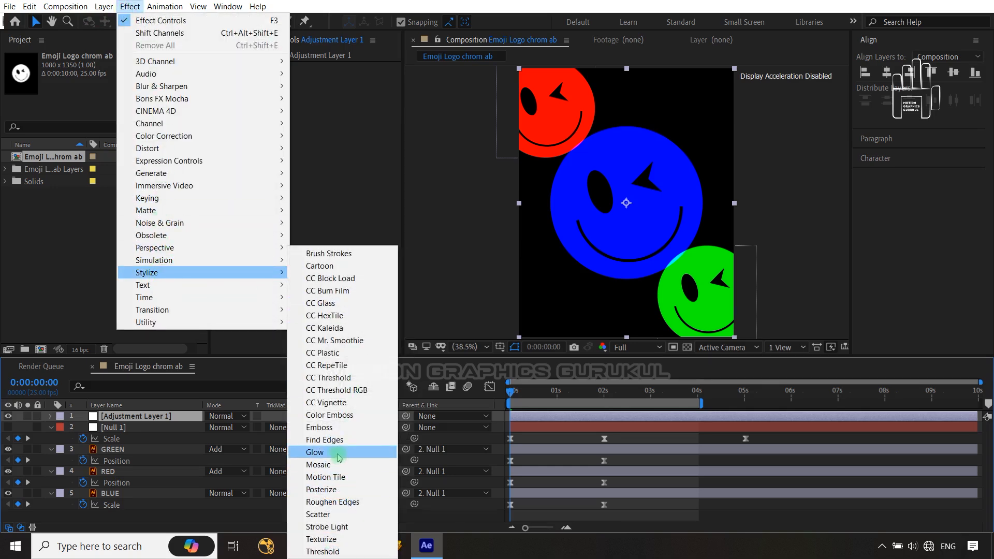
left_click(350, 449)
- Set the Glow Operation to Screen while previewing the enlarged emoji at 0:00:03:16
left_click(607, 403)
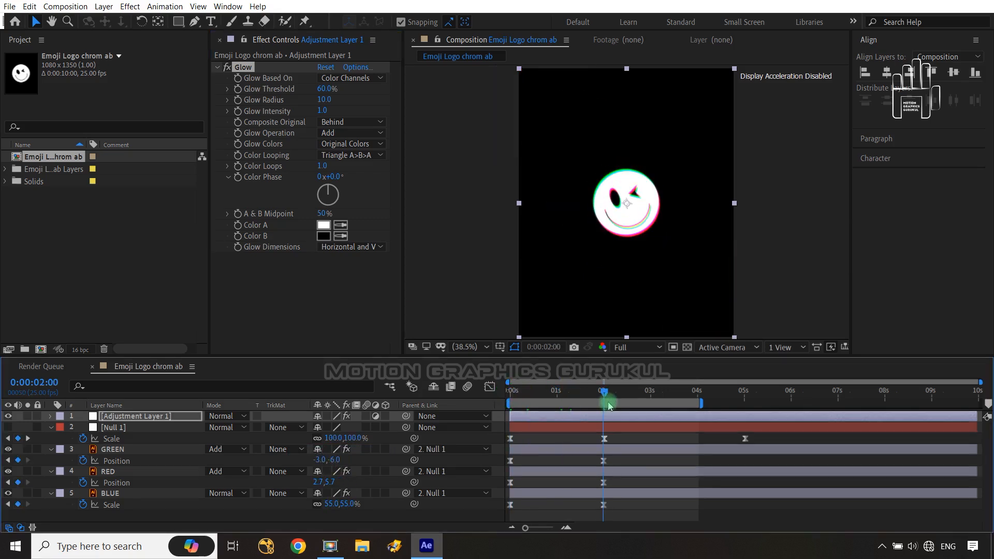
left_click_drag(609, 407, 681, 404)
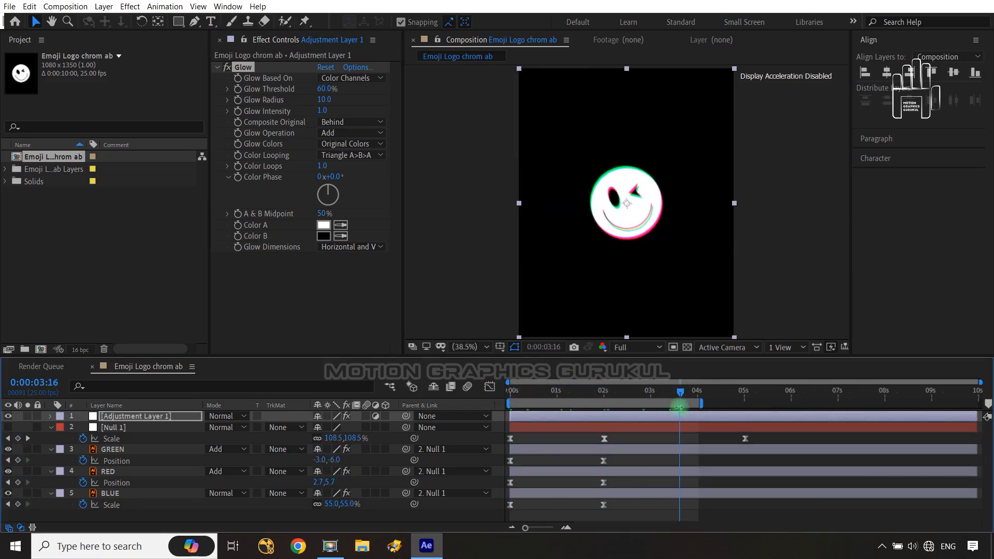
scroll(672, 233, "up", 2)
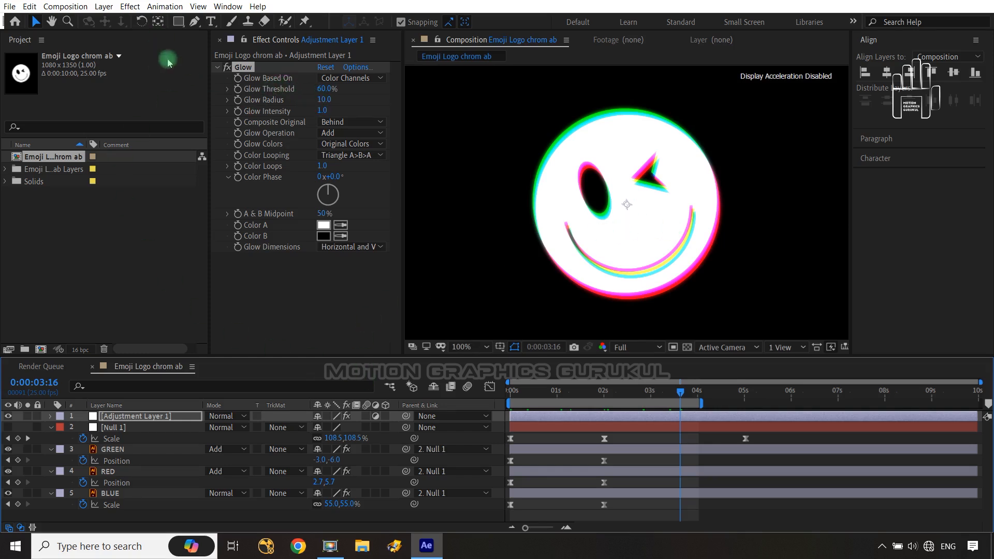
left_click(352, 133)
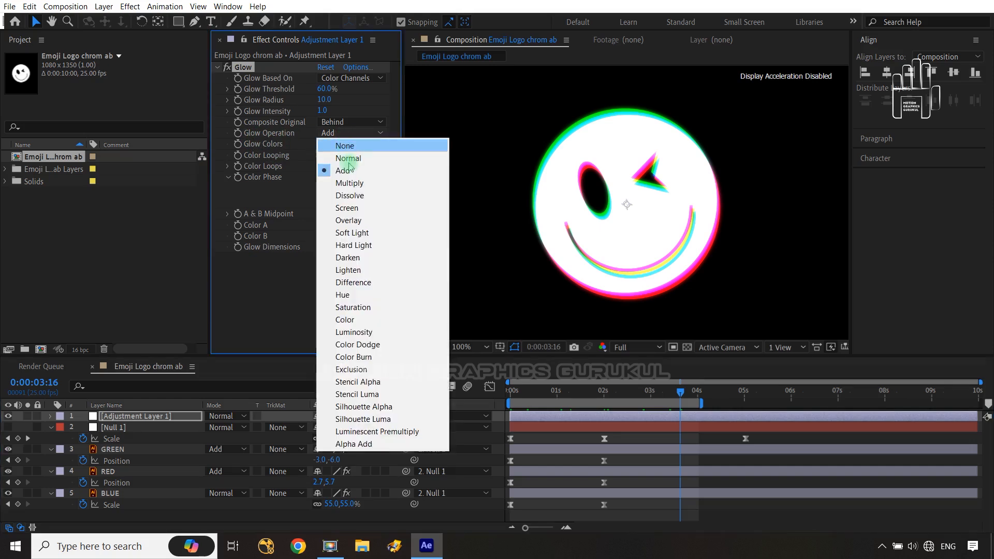
left_click(359, 208)
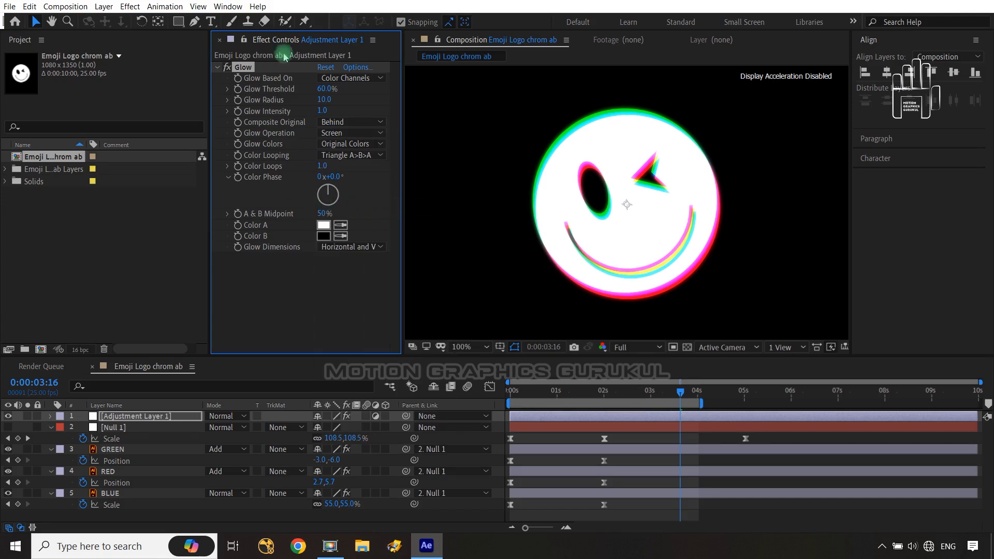
- Set the Glow Threshold to 49%, Radius to 133 and Intensity to 0.5, and compare the result with the effect off and on
left_click_drag(324, 89, 351, 100)
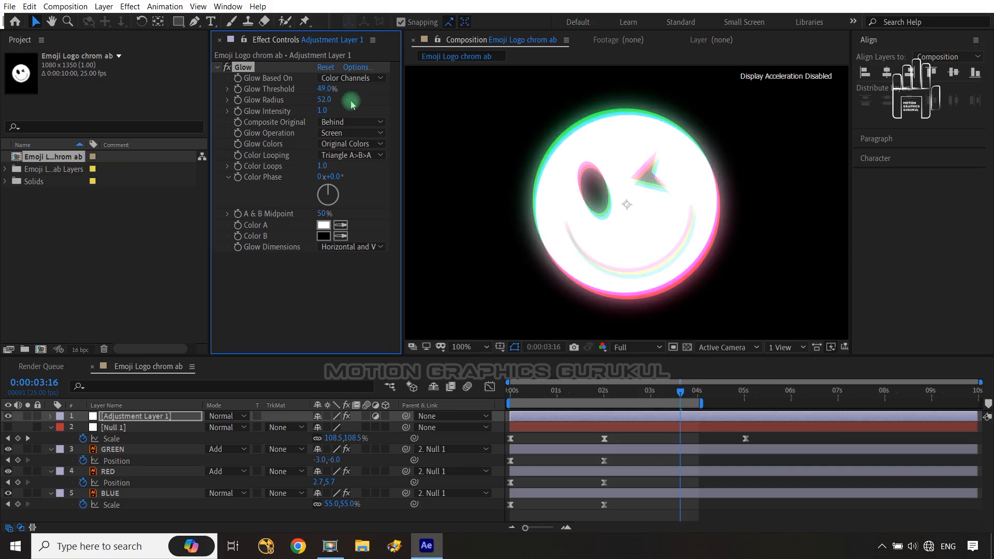
left_click_drag(342, 106, 376, 100)
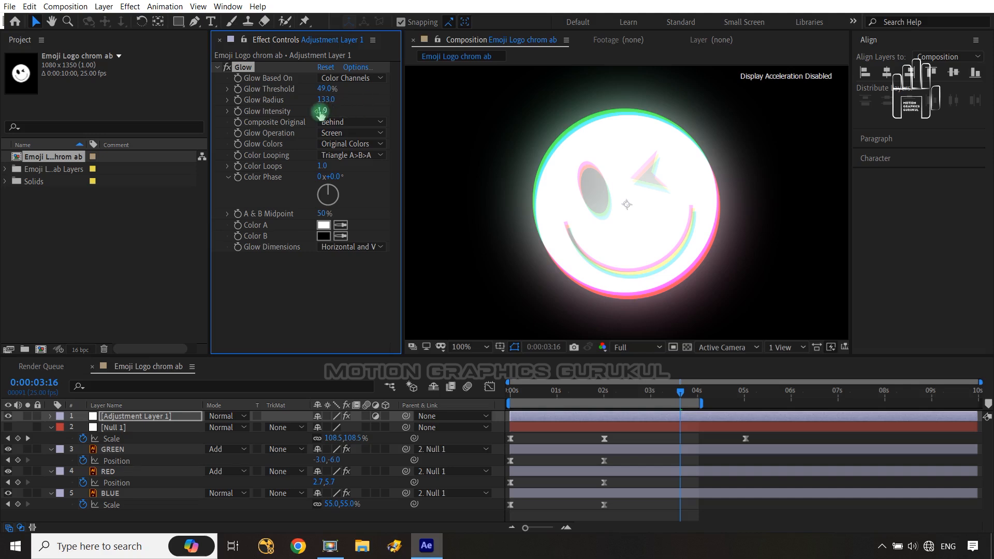
type(".")
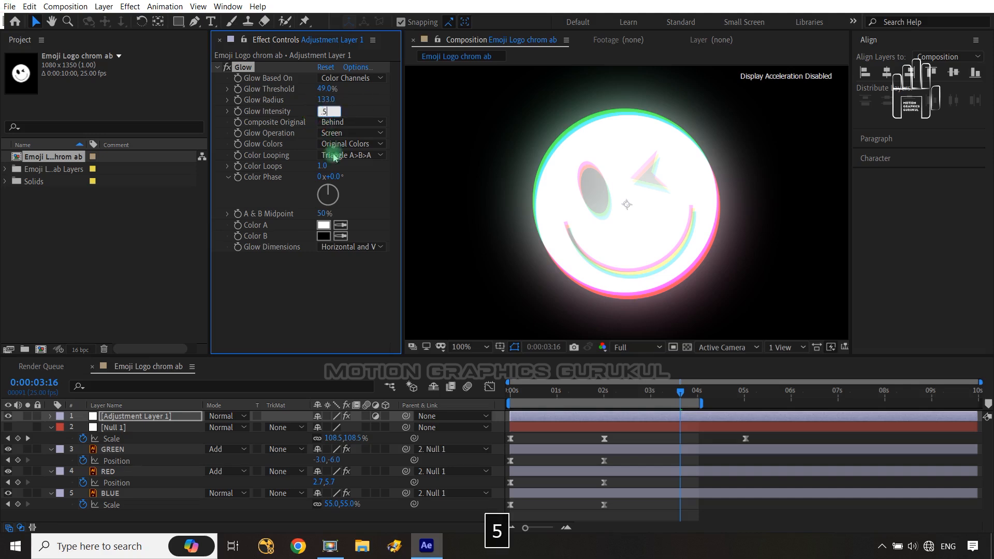
type("5")
left_click(300, 295)
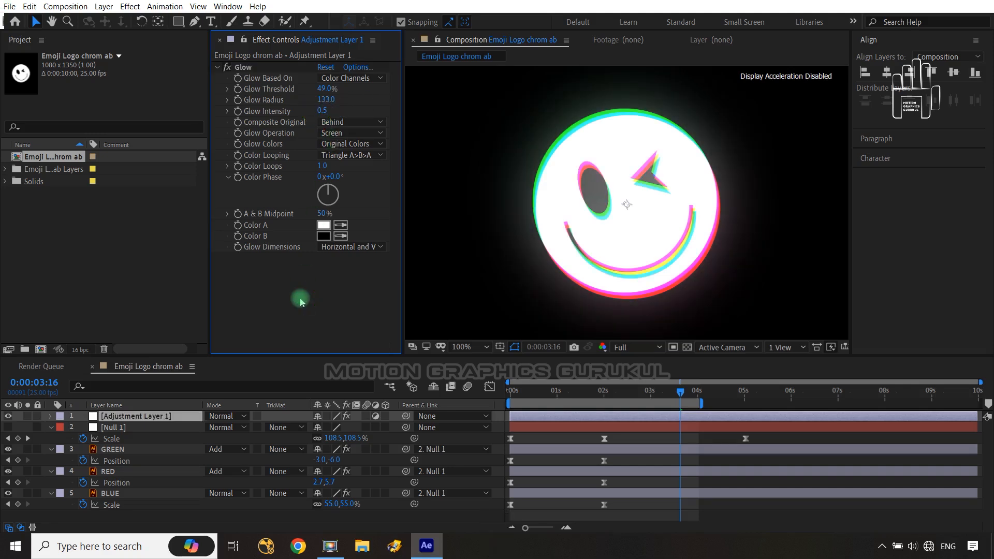
left_click(228, 68)
left_click(227, 68)
- Duplicate the Glow effect on the adjustment layer and reset the copy to its default settings
left_click(241, 68)
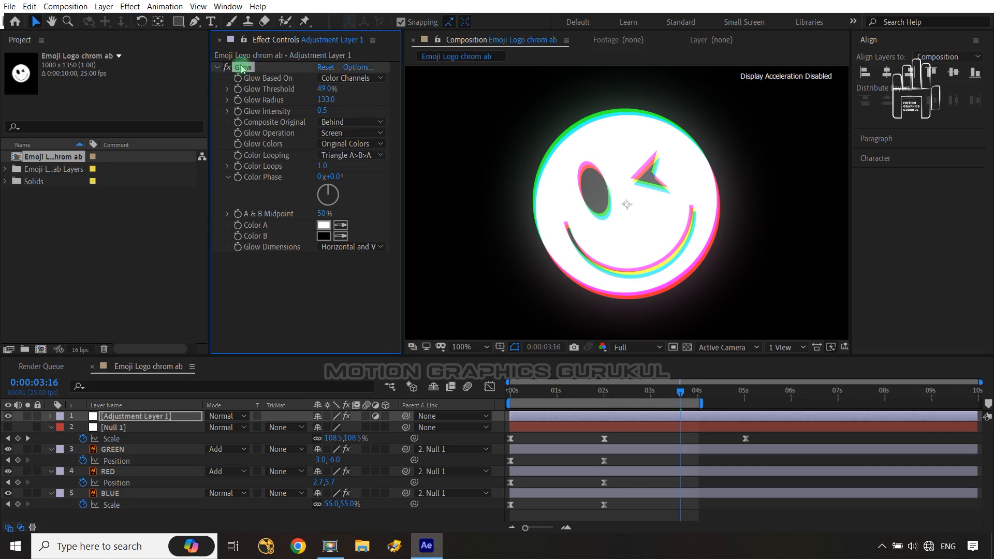
key("ctrl+d")
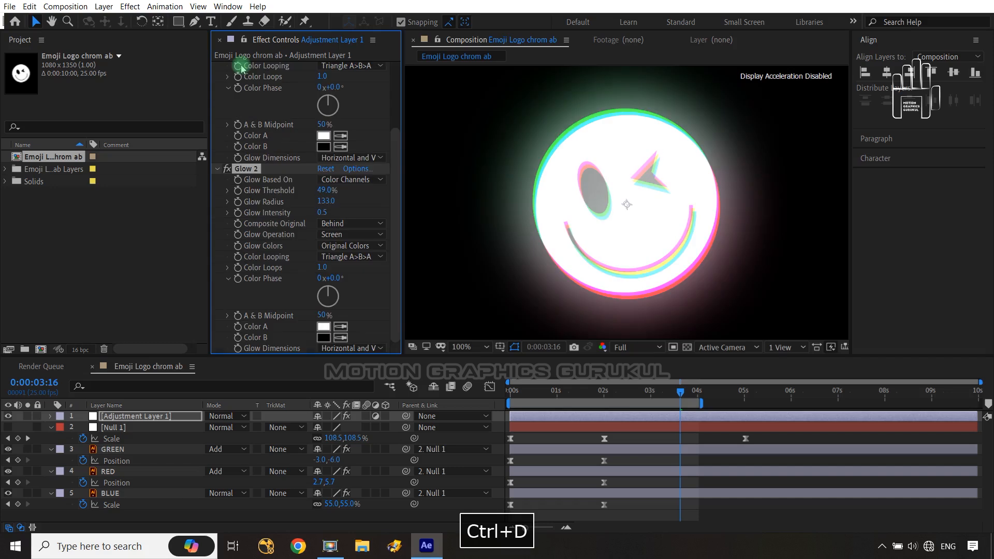
left_click(330, 172)
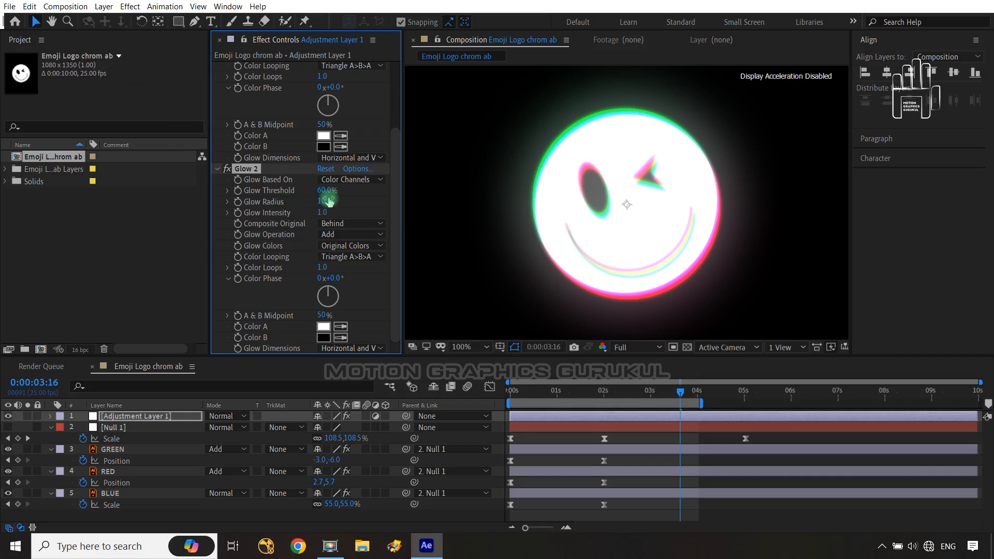
- Set Glow 2's Threshold to 29.8%, Radius to 0 and Intensity to 0.7
mouse_move(326, 191)
left_mouse_down()
mouse_move(304, 190)
mouse_move(344, 189)
left_mouse_up()
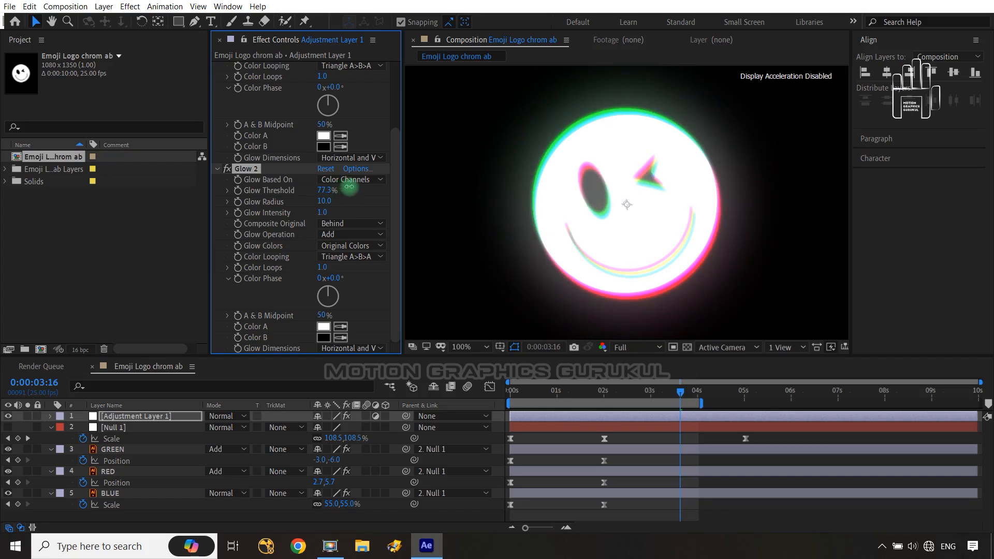
mouse_move(322, 205)
left_mouse_down()
mouse_move(342, 198)
mouse_move(264, 199)
mouse_move(361, 199)
mouse_move(322, 215)
left_mouse_up()
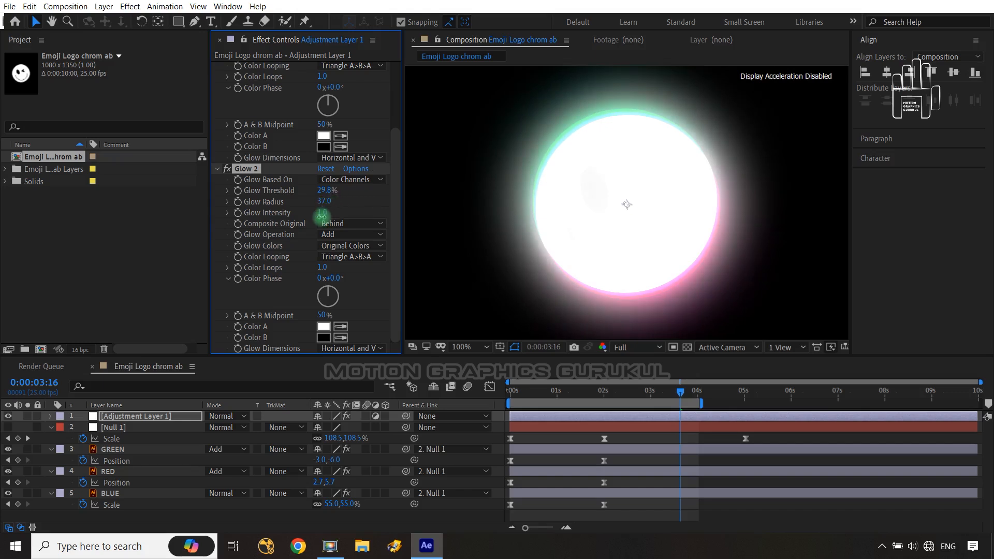
type("0.7")
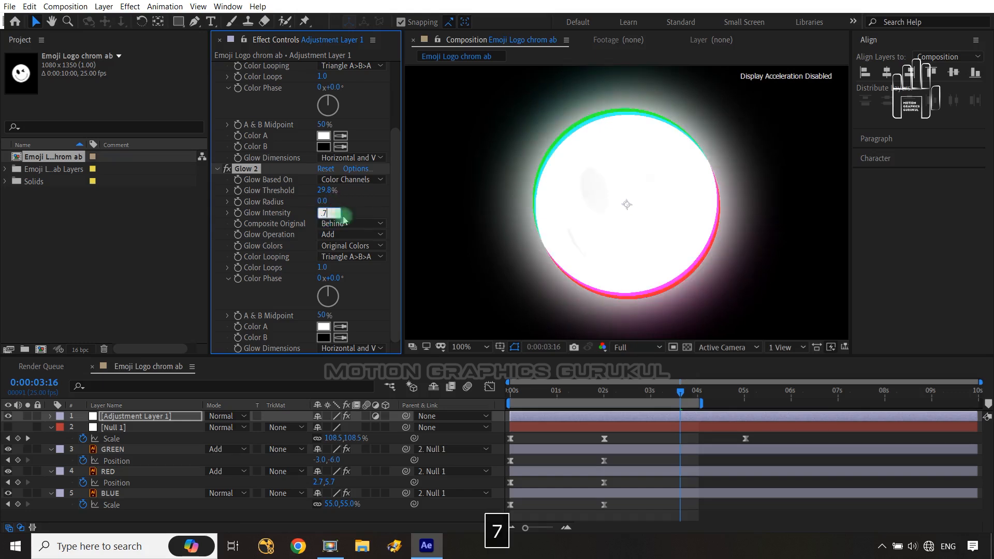
left_click(369, 198)
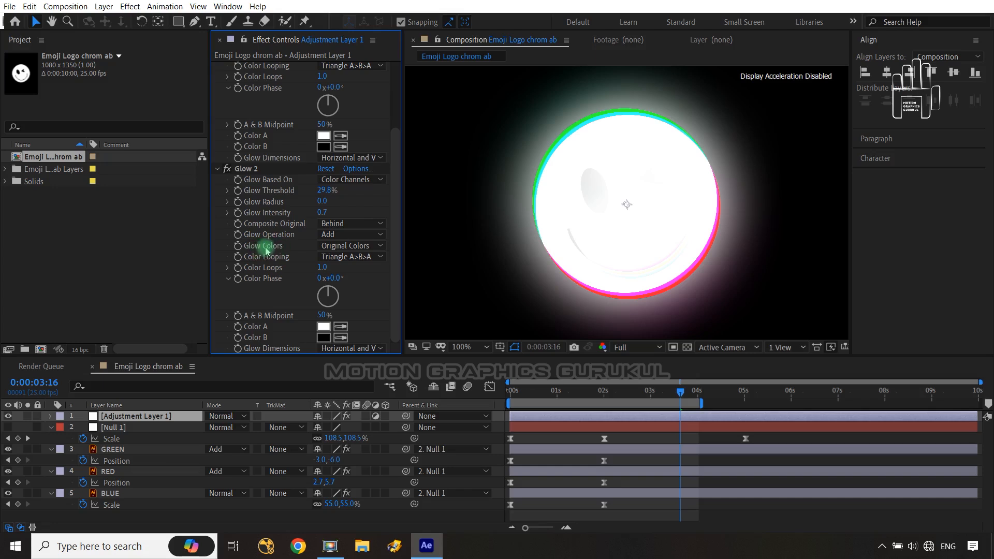
- Set Glow 2's Glow Colors to A & B Colors and compare the image with the effect off and on
left_click(339, 246)
left_click(346, 271)
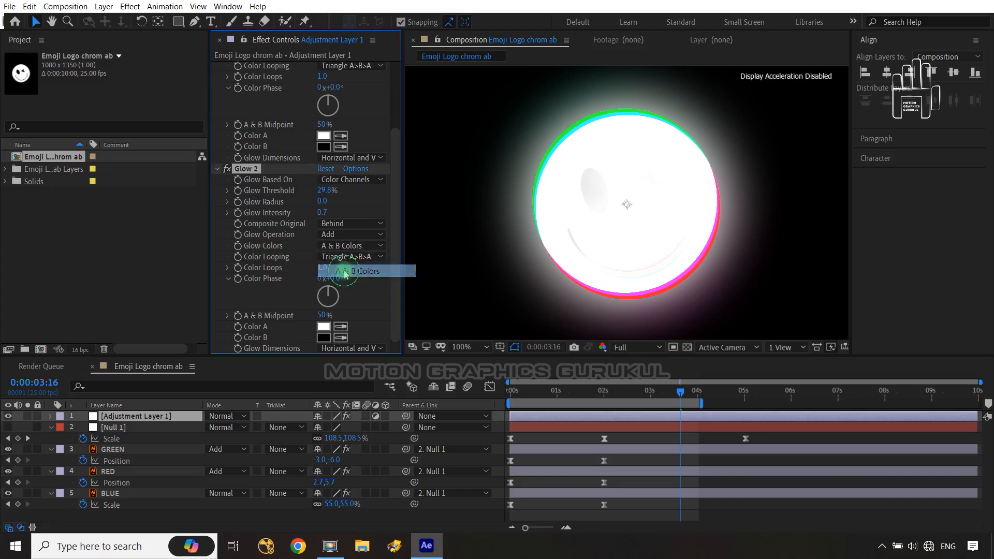
left_click(241, 169)
left_click(230, 172)
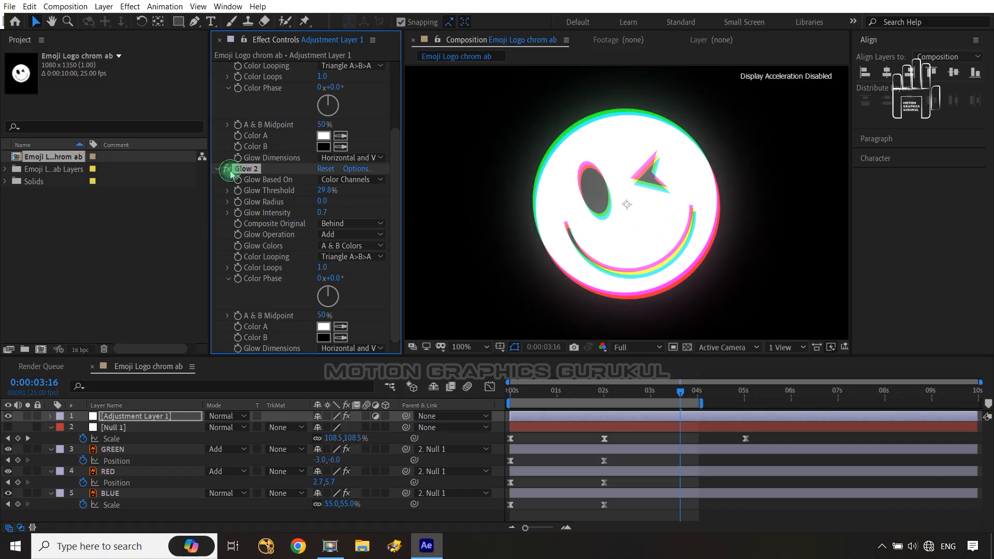
left_click(230, 172)
left_click(230, 172)
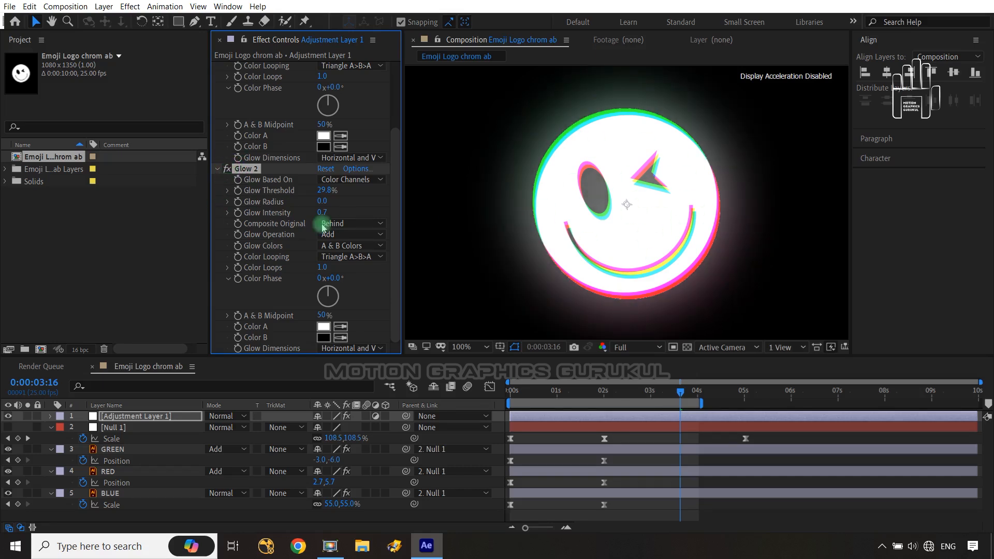
- Set Glow 2's Radius to 28 and compare the image with the effect off and on
left_click_drag(334, 203, 340, 203)
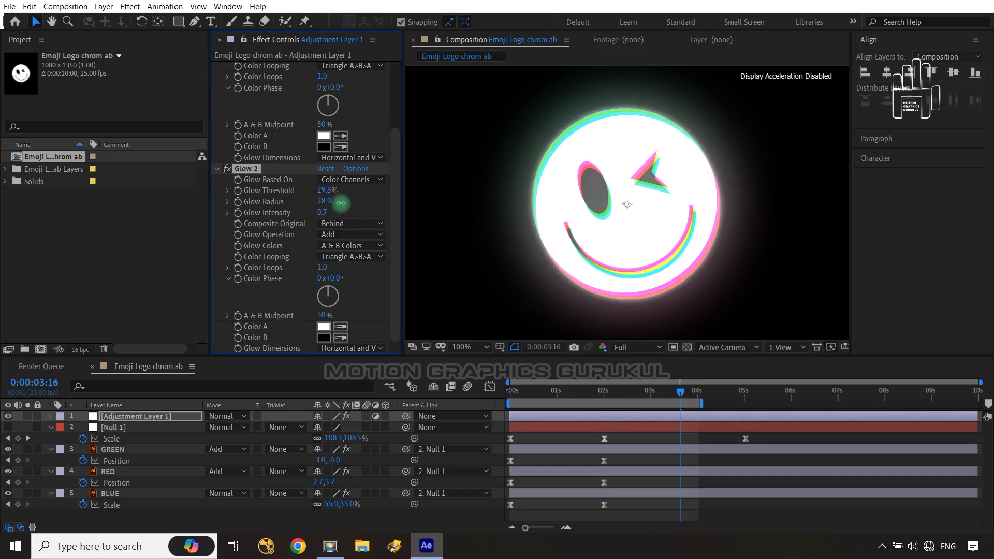
left_click(225, 169)
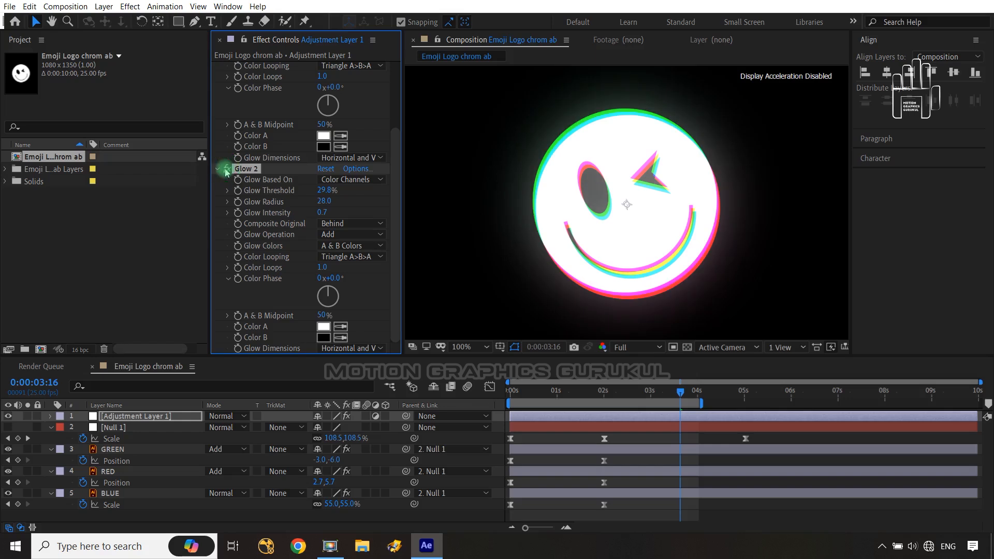
left_click(225, 169)
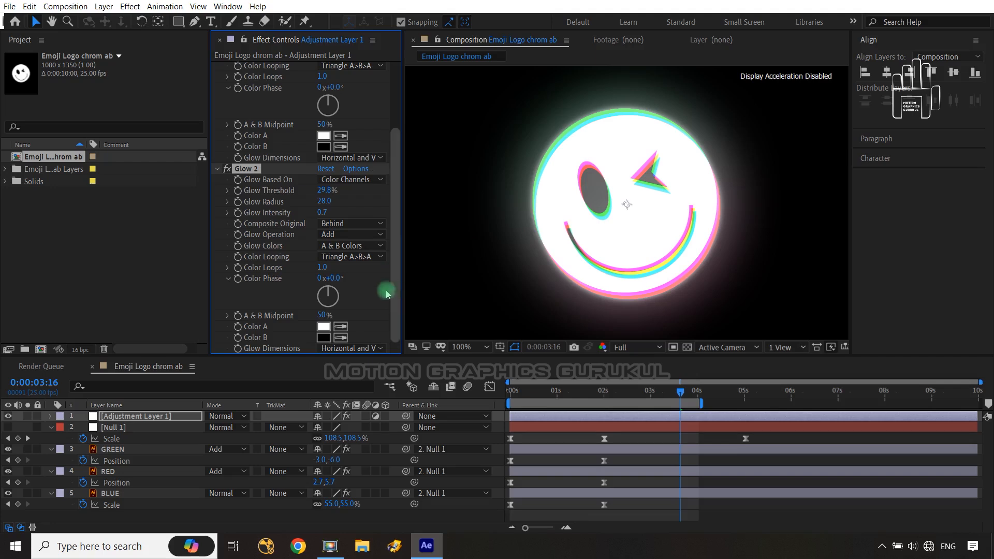
- Set Glow 2's Color A to magenta-purple (D103FD) and its Glow Intensity to 1.0
left_click(324, 327)
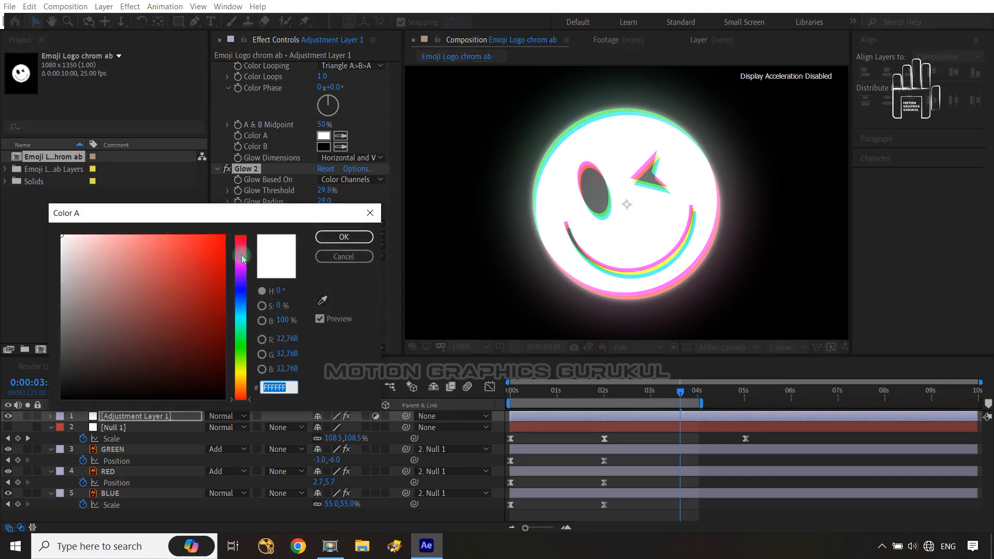
left_click(244, 334)
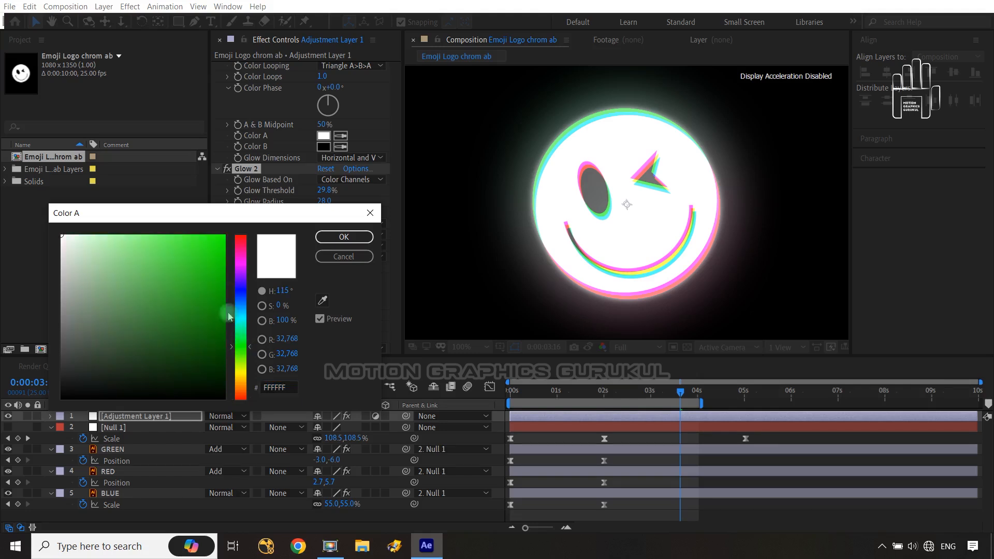
left_click(223, 235)
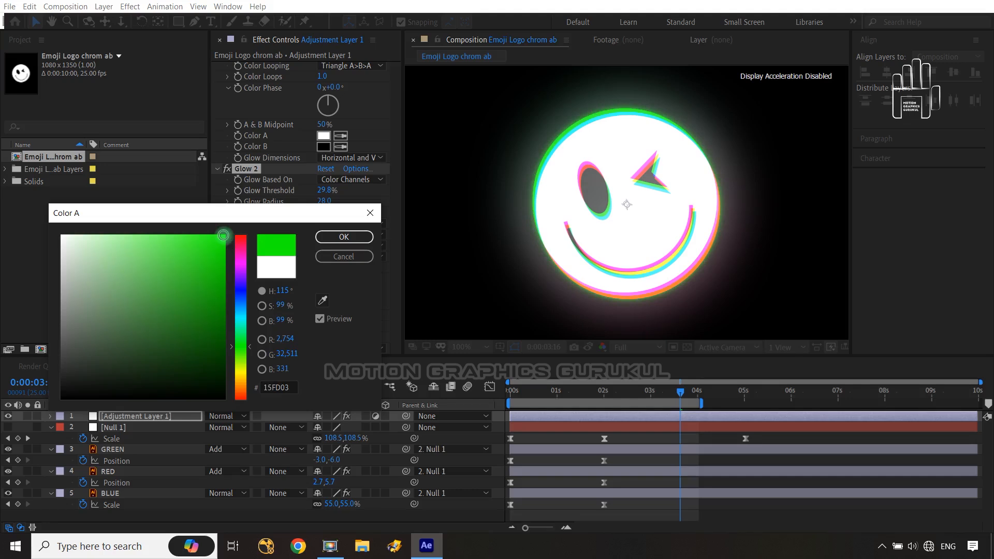
left_click(243, 244)
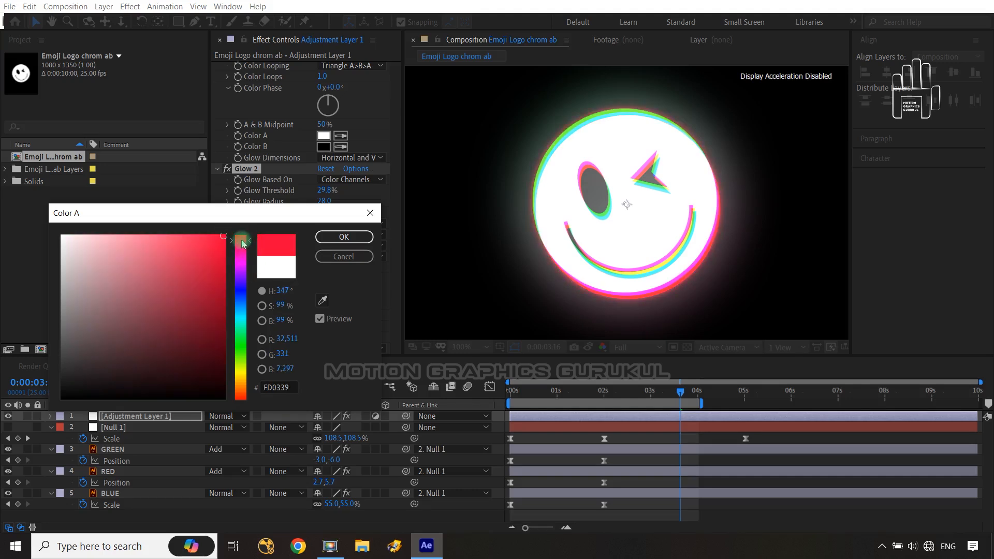
left_click(246, 293)
left_click(244, 269)
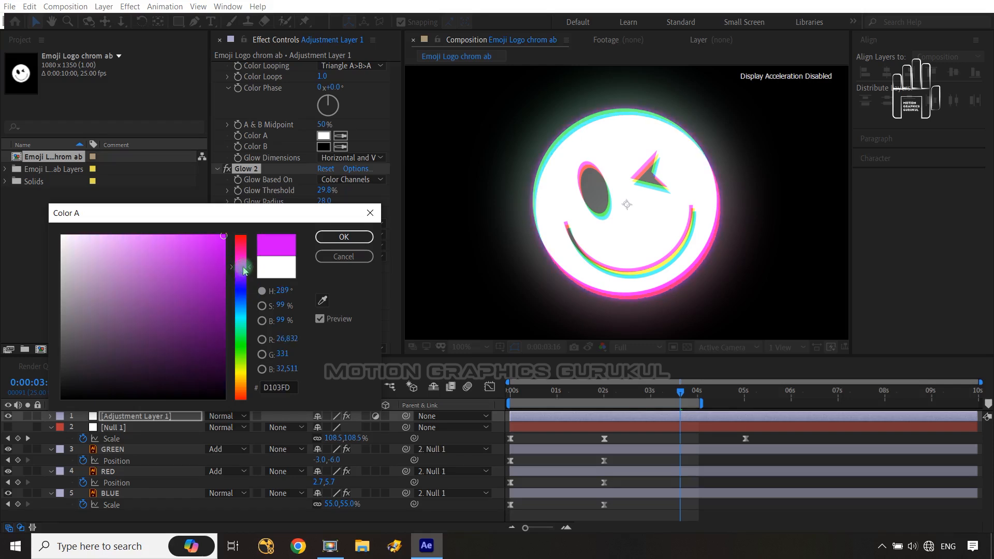
left_click(351, 237)
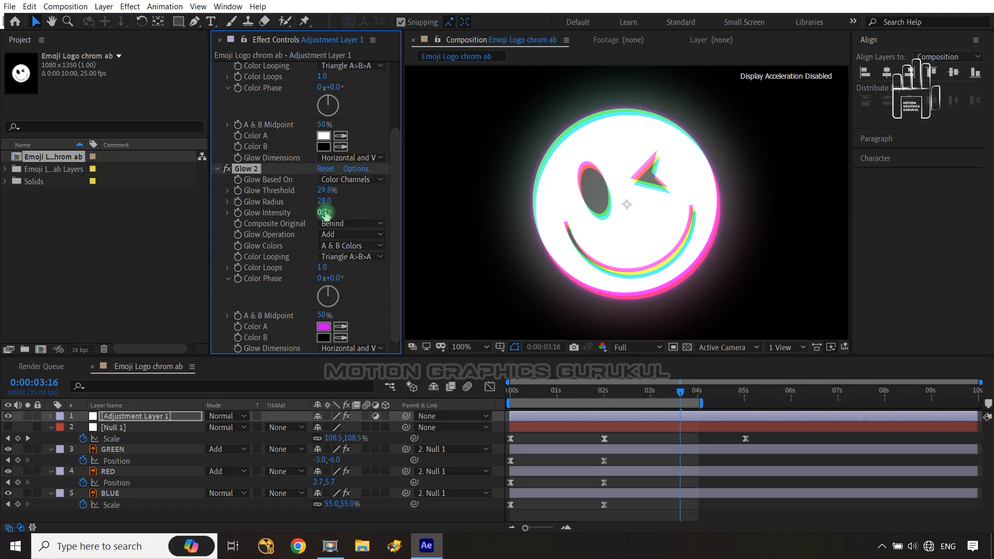
scroll(375, 93, "up", 5)
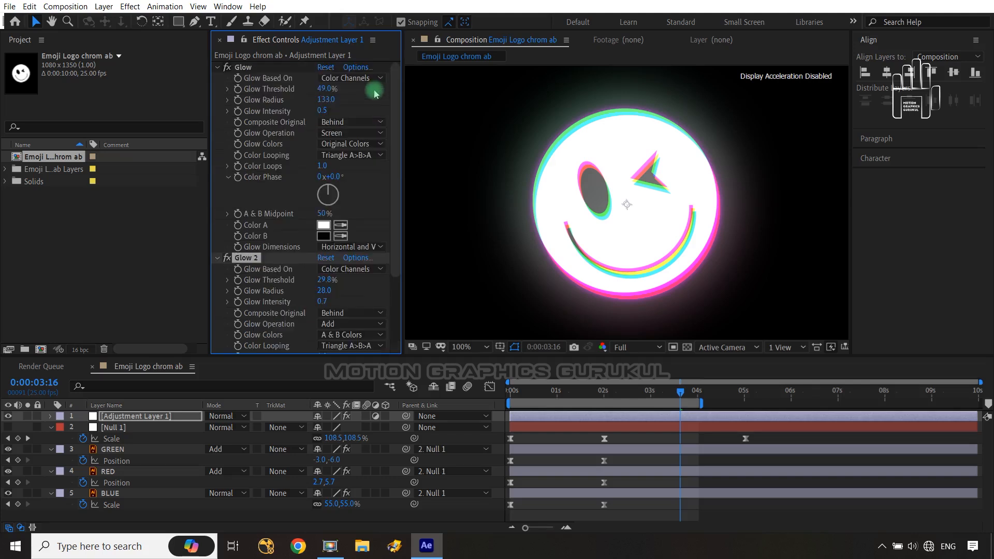
left_click_drag(322, 300, 361, 295)
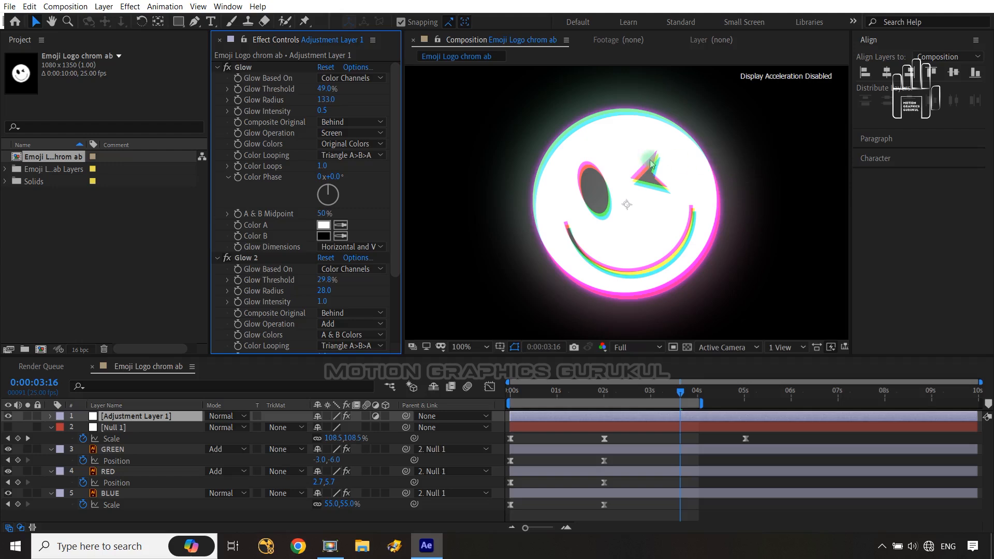
- Fit the whole composition in the viewer and preview the animation from 0:00:00:00
key("shift+slash")
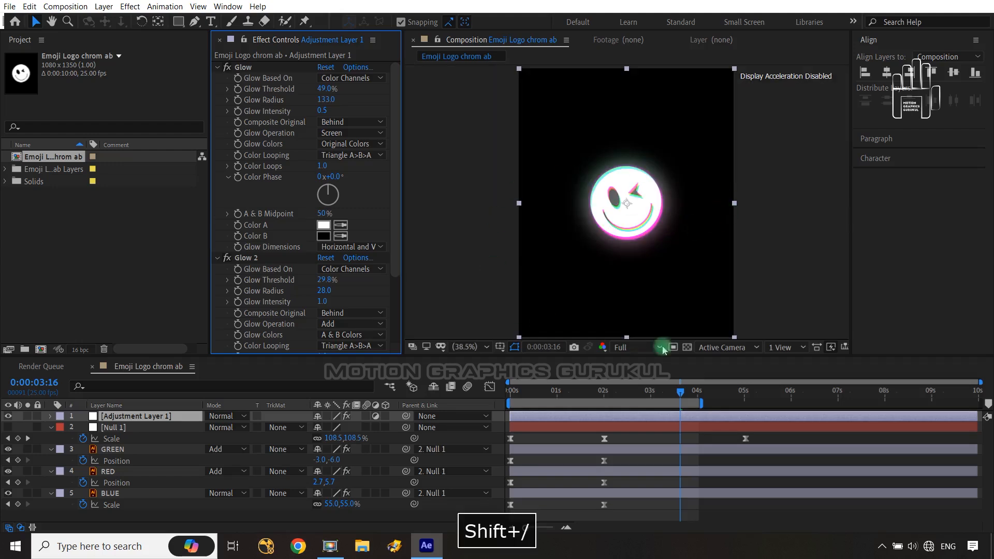
left_click(679, 391)
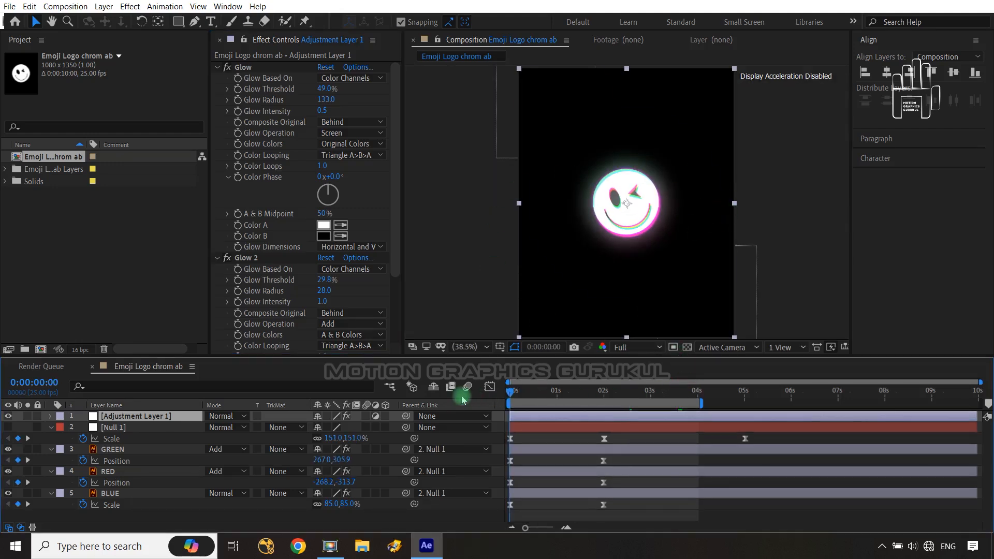
key("Home")
left_click(475, 521)
key("space")
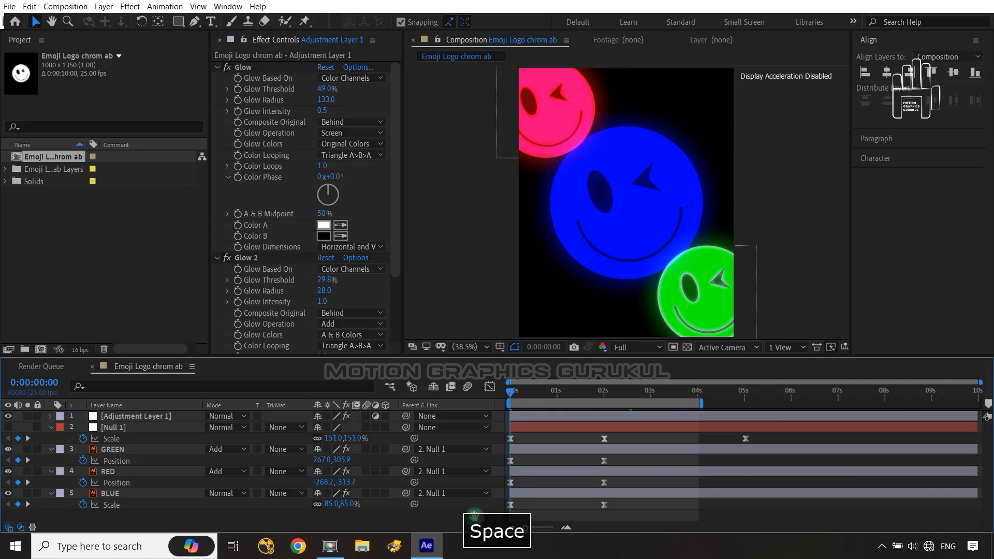